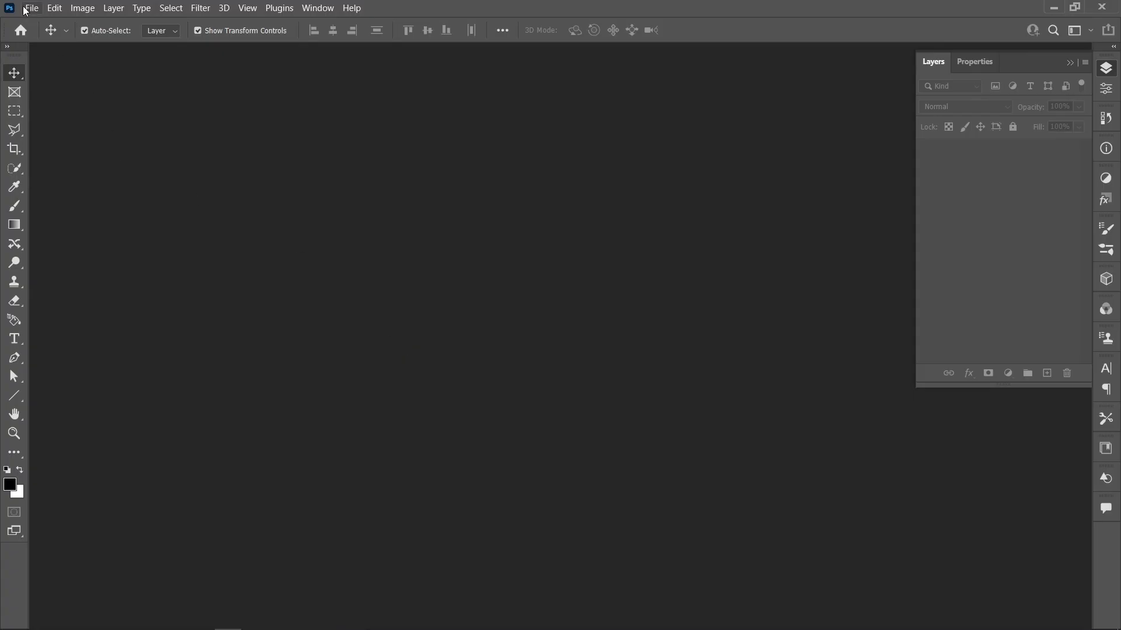
- Create a new blank 1920×1080 document
{"action": "left_click", "coordinate": [25, 8]}
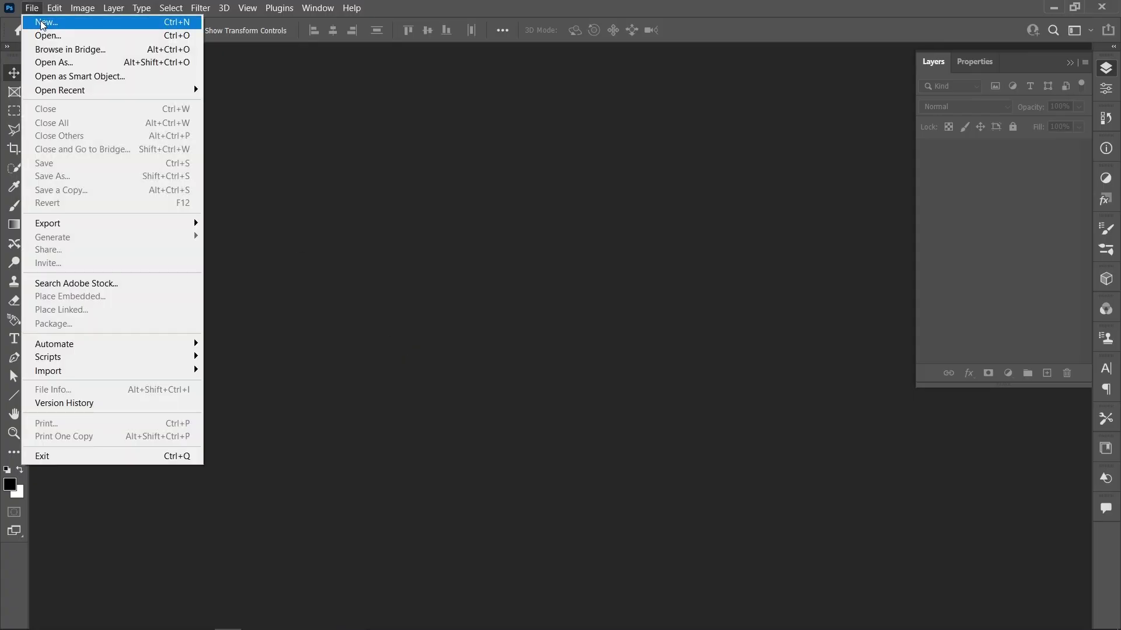
{"action": "left_click", "coordinate": [290, 241]}
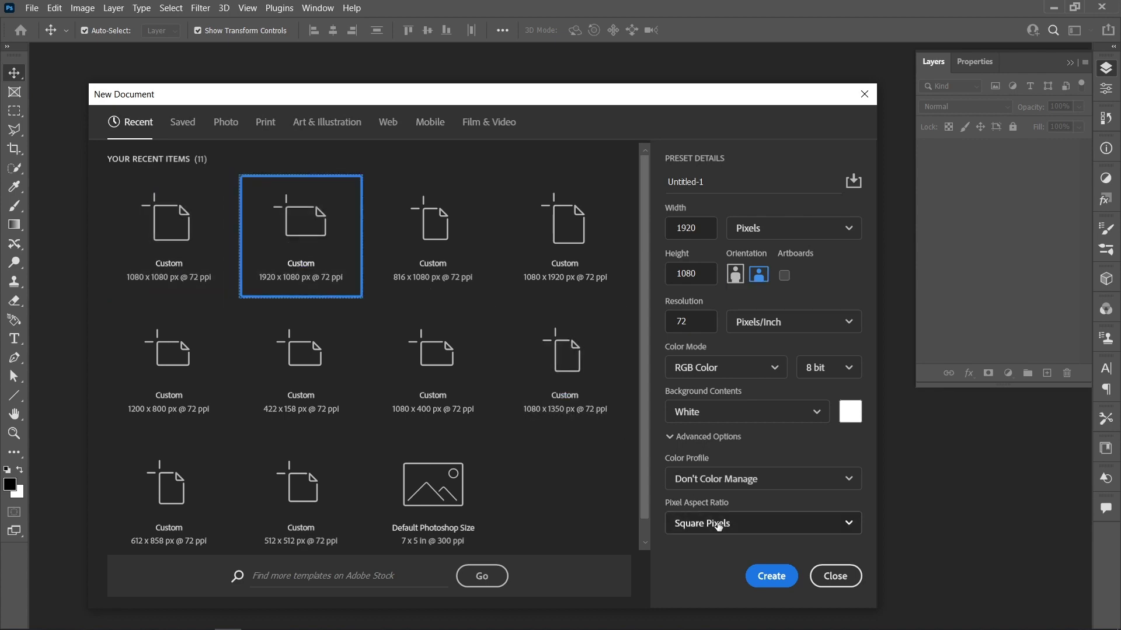
{"action": "left_click", "coordinate": [771, 577]}
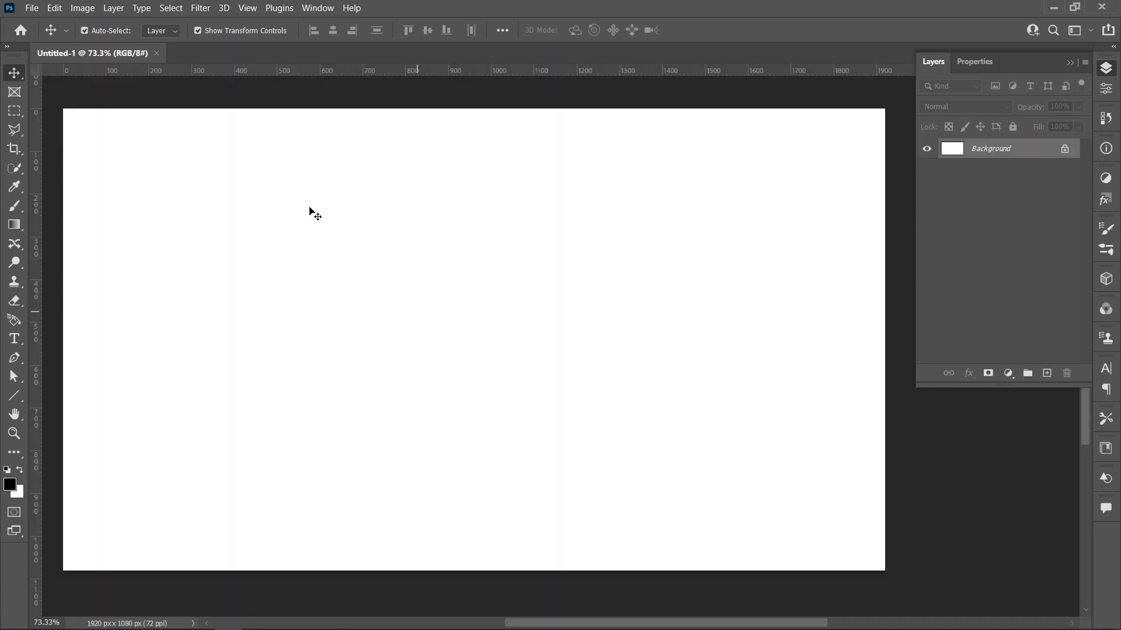
- Place the guitar-player photo as an embedded layer and commit its transform
{"action": "left_click", "coordinate": [30, 9]}
{"action": "left_click", "coordinate": [70, 296]}
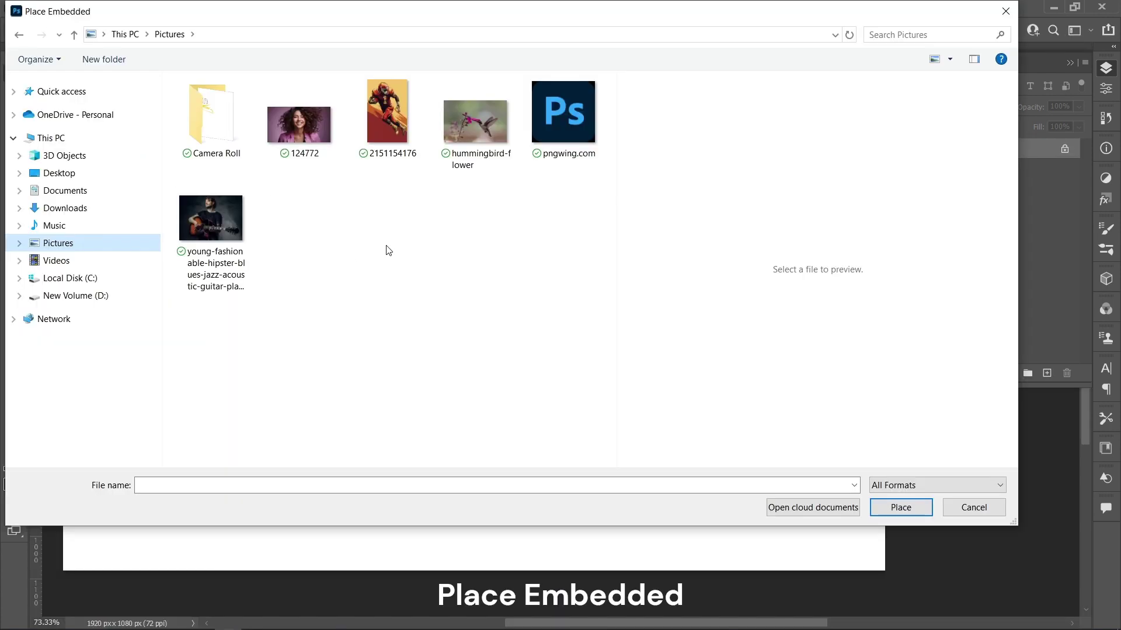
{"action": "left_click", "coordinate": [237, 239]}
{"action": "left_click", "coordinate": [890, 512]}
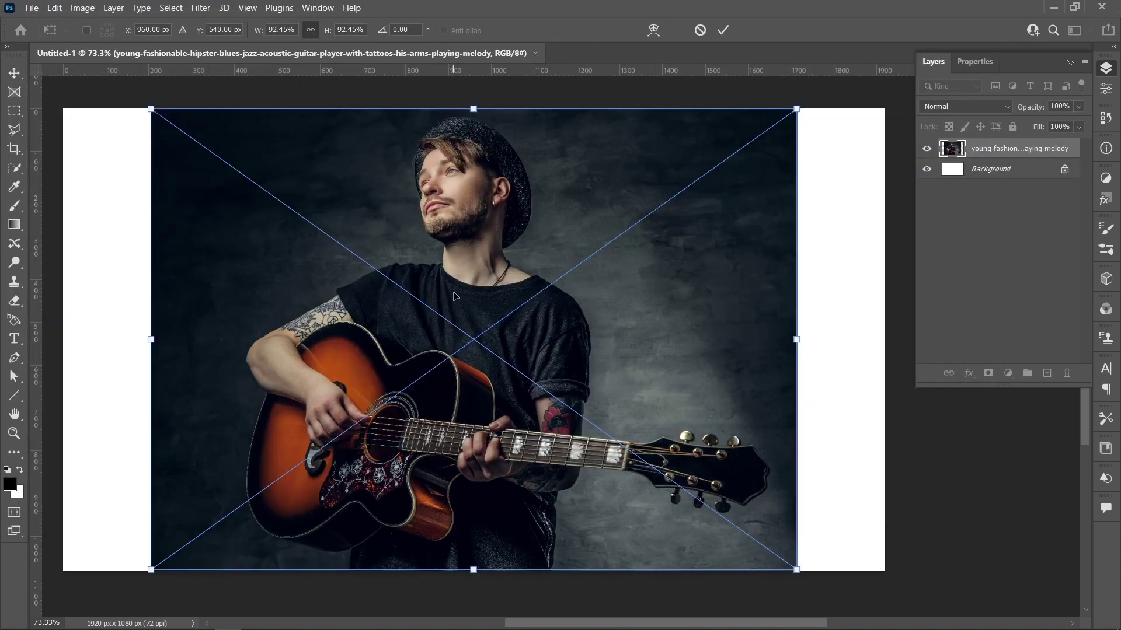
{"action": "left_click", "coordinate": [722, 30]}
- Select the guitarist with Quick Selection's Select Subject and refine the hat's edge
{"action": "left_click", "coordinate": [14, 168]}
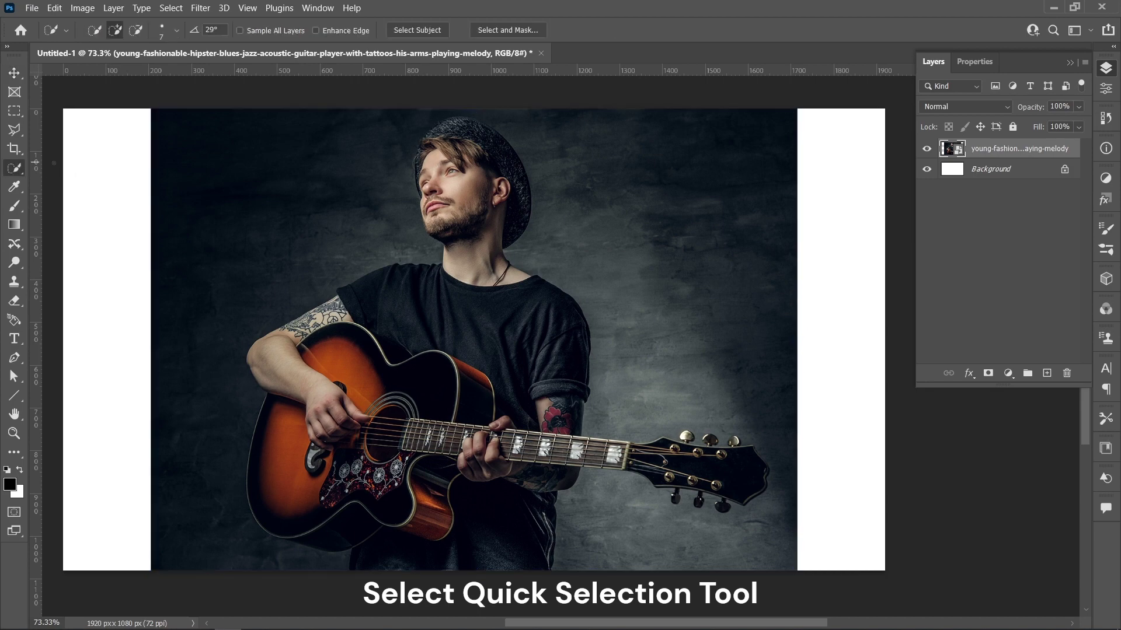
{"action": "left_click", "coordinate": [418, 32]}
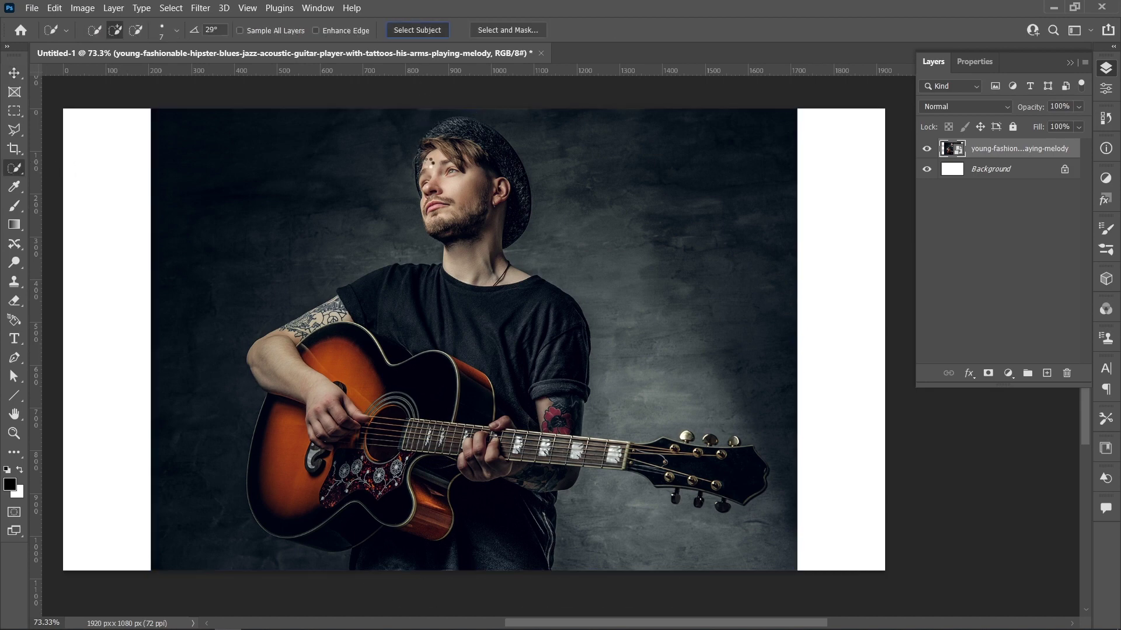
{"action": "scroll", "coordinate": [368, 168], "scroll_direction": "up", "scroll_amount": 5}
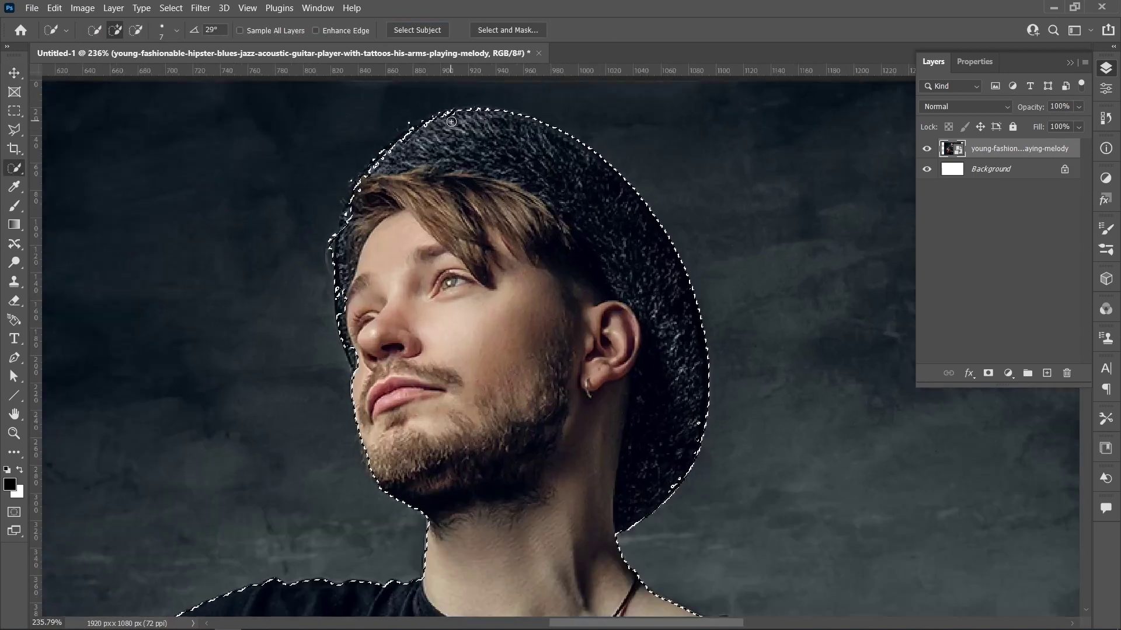
{"action": "scroll", "coordinate": [368, 168], "scroll_direction": "up", "scroll_amount": 3}
{"action": "left_click_drag", "start_coordinate": [369, 168], "coordinate": [294, 264]}
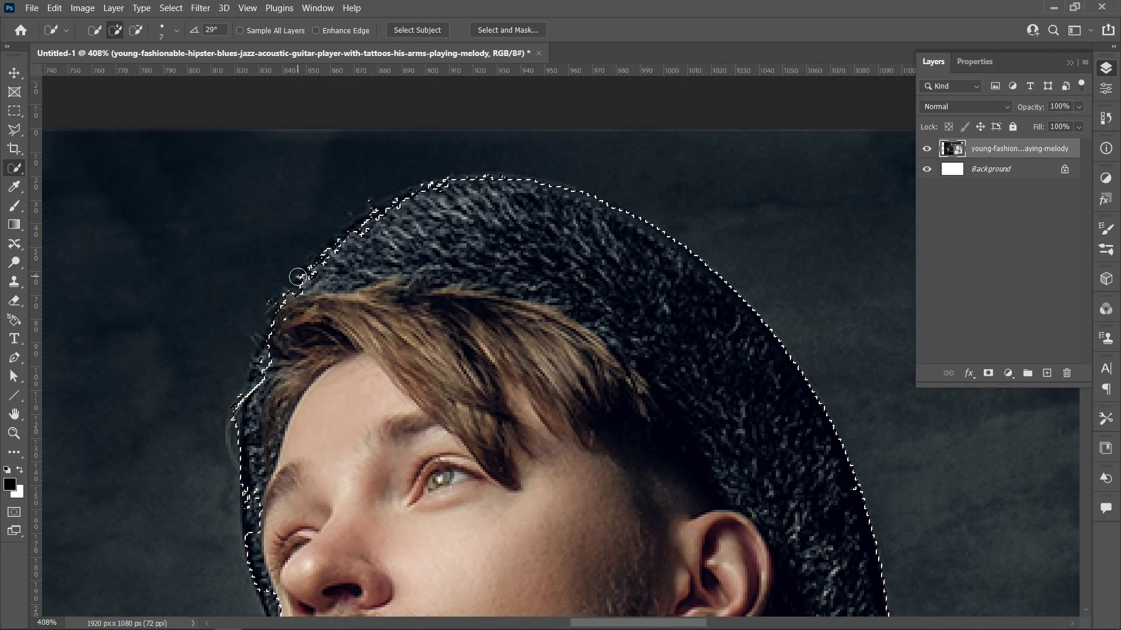
{"action": "left_click_drag", "start_coordinate": [260, 379], "coordinate": [303, 290]}
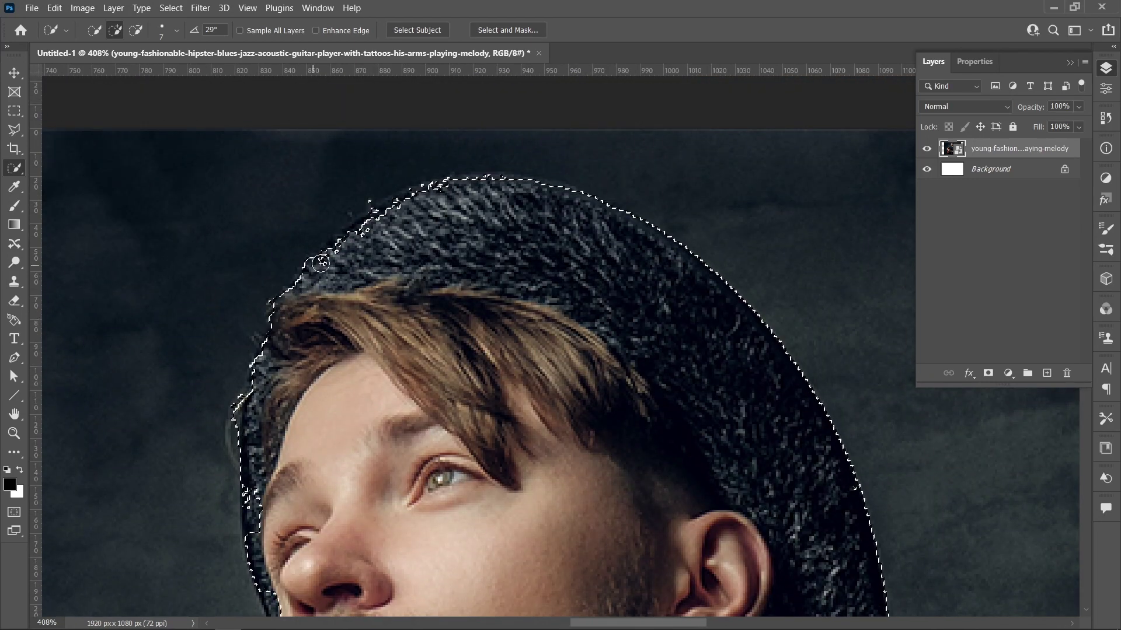
{"action": "left_click_drag", "start_coordinate": [303, 290], "coordinate": [448, 185]}
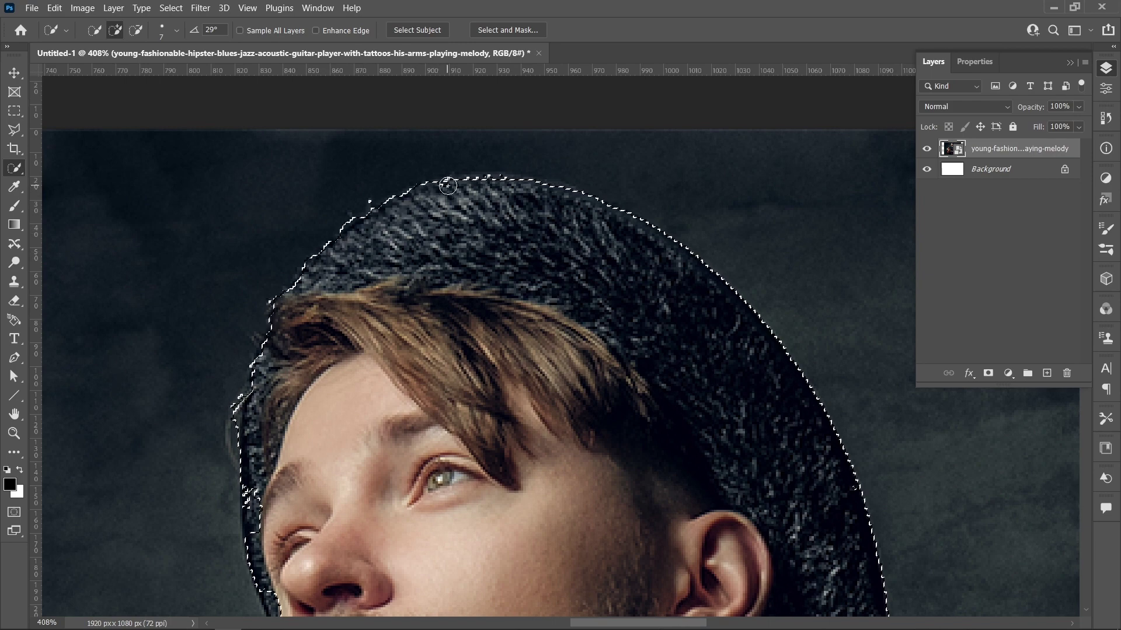
- Refine the selection around the guitar headstock and its upper and lower tuning pegs
{"action": "scroll", "coordinate": [290, 369], "scroll_direction": "up", "scroll_amount": 3}
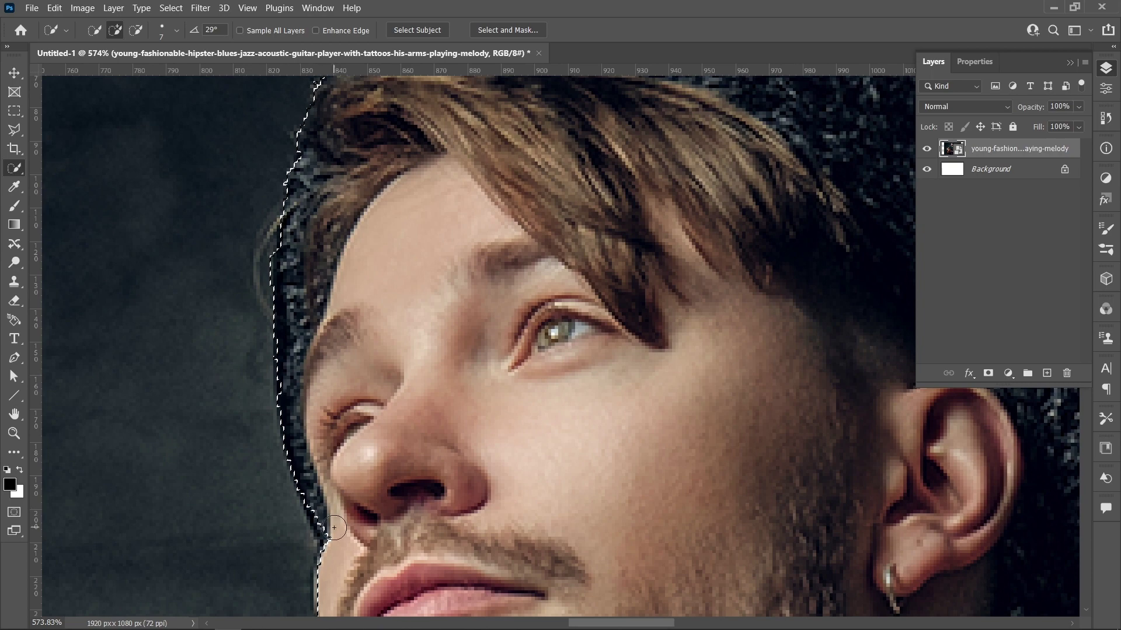
{"action": "scroll", "coordinate": [313, 463], "scroll_direction": "down", "scroll_amount": 1}
{"action": "scroll", "coordinate": [295, 404], "scroll_direction": "down", "scroll_amount": 5}
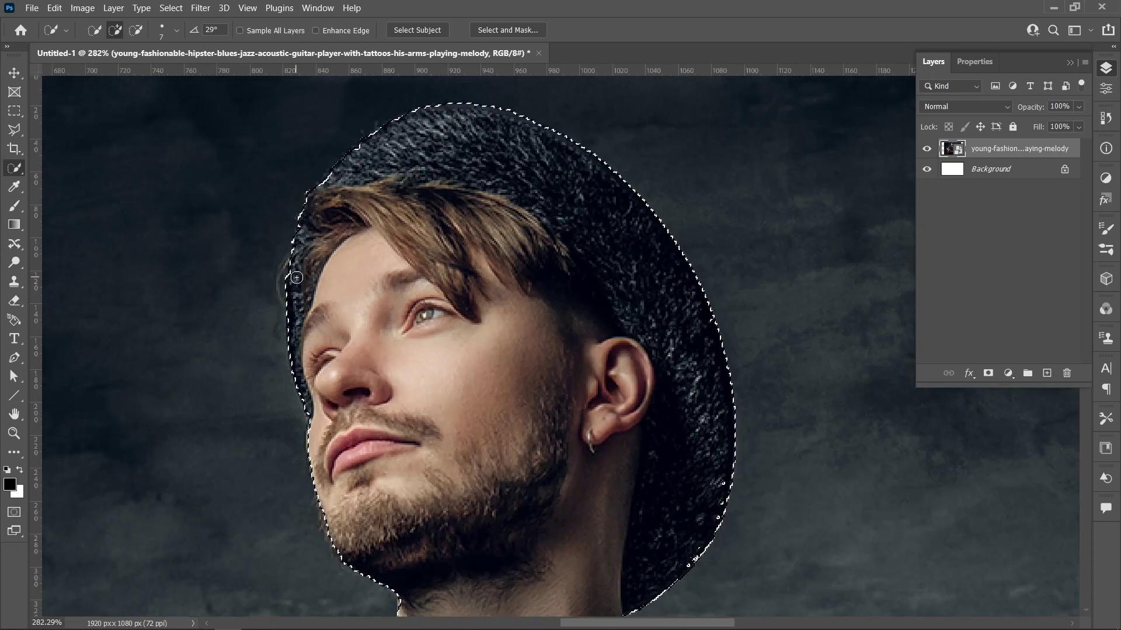
{"action": "scroll", "coordinate": [281, 309], "scroll_direction": "up", "scroll_amount": 4}
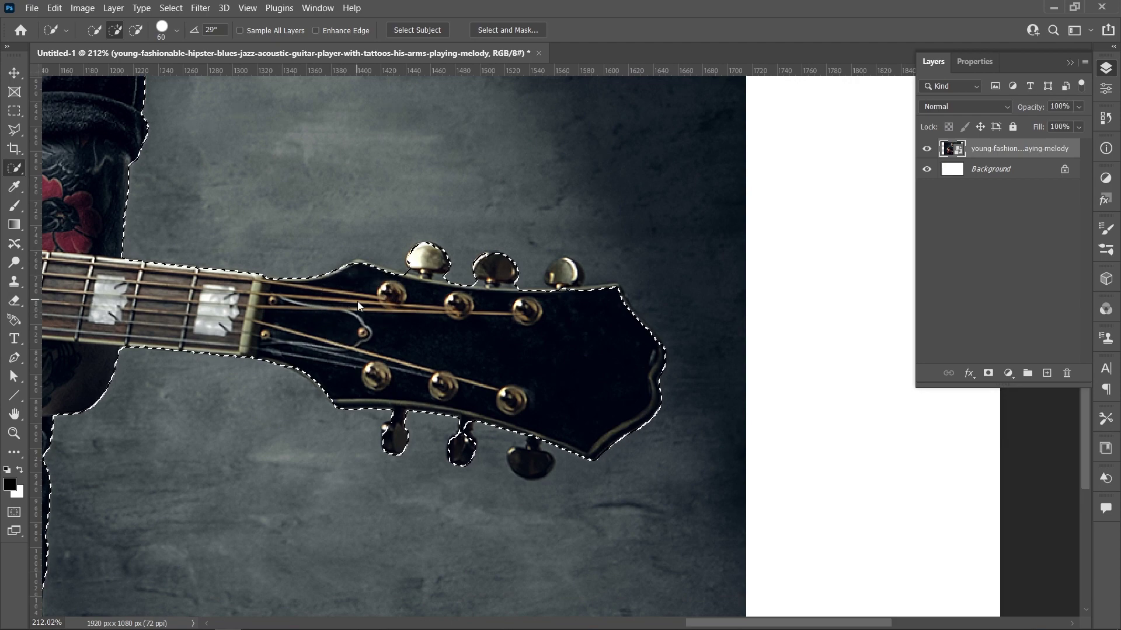
{"action": "left_click_drag", "start_coordinate": [357, 301], "coordinate": [310, 287]}
{"action": "scroll", "coordinate": [379, 257], "scroll_direction": "up", "scroll_amount": 3}
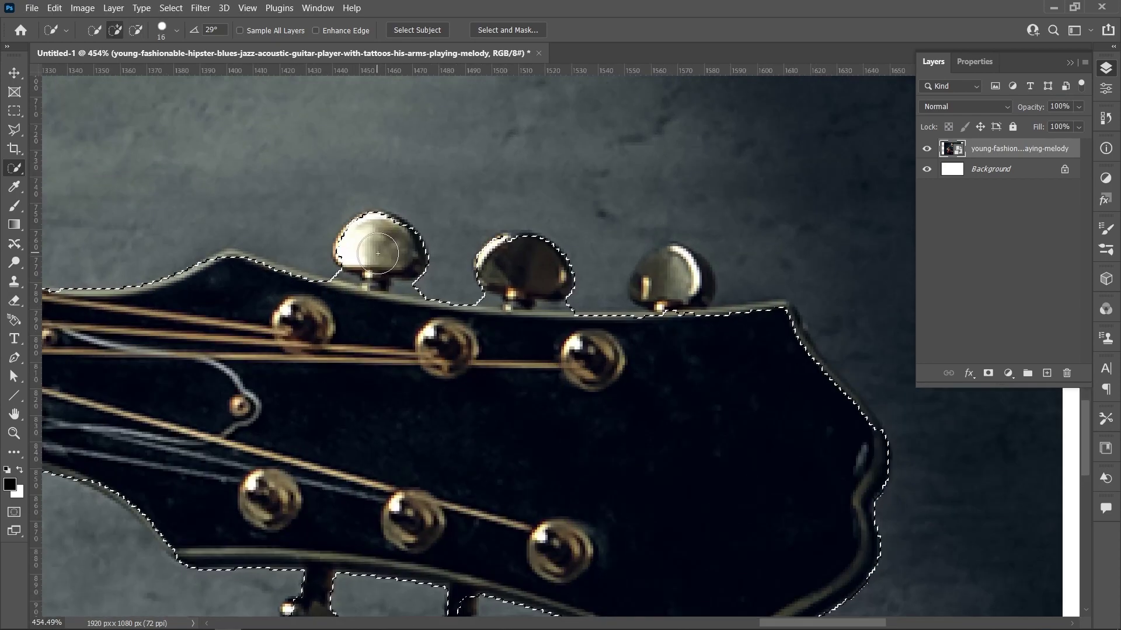
{"action": "left_click", "coordinate": [671, 285]}
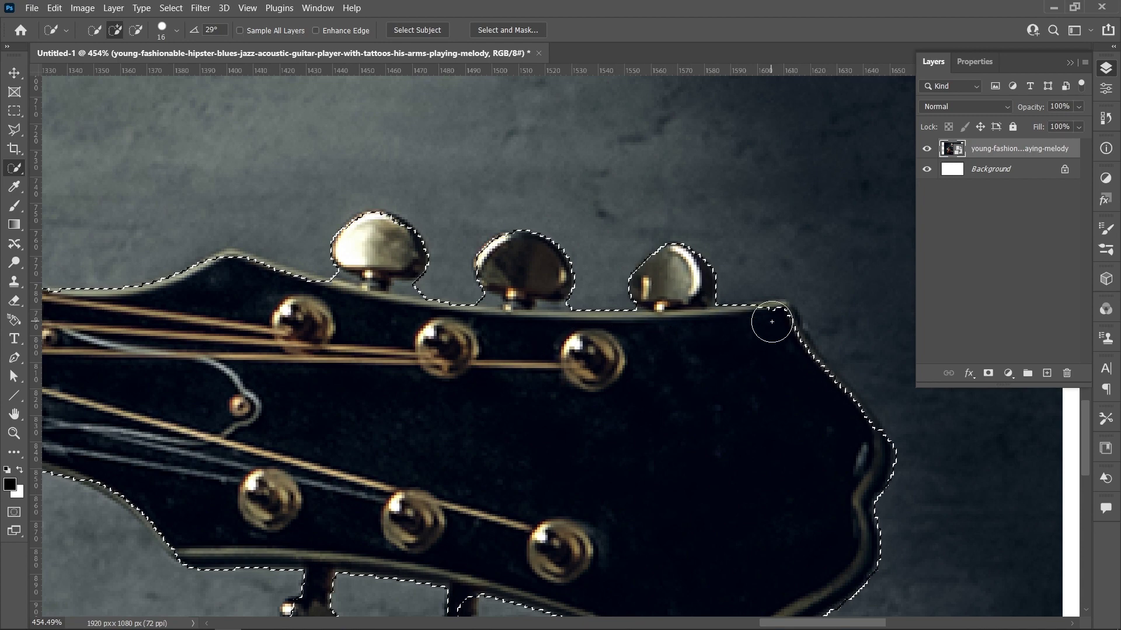
{"action": "mouse_move", "coordinate": [753, 325]}
{"action": "left_mouse_down"}
{"action": "mouse_move", "coordinate": [783, 335]}
{"action": "mouse_move", "coordinate": [854, 433]}
{"action": "mouse_move", "coordinate": [795, 280]}
{"action": "left_mouse_up"}
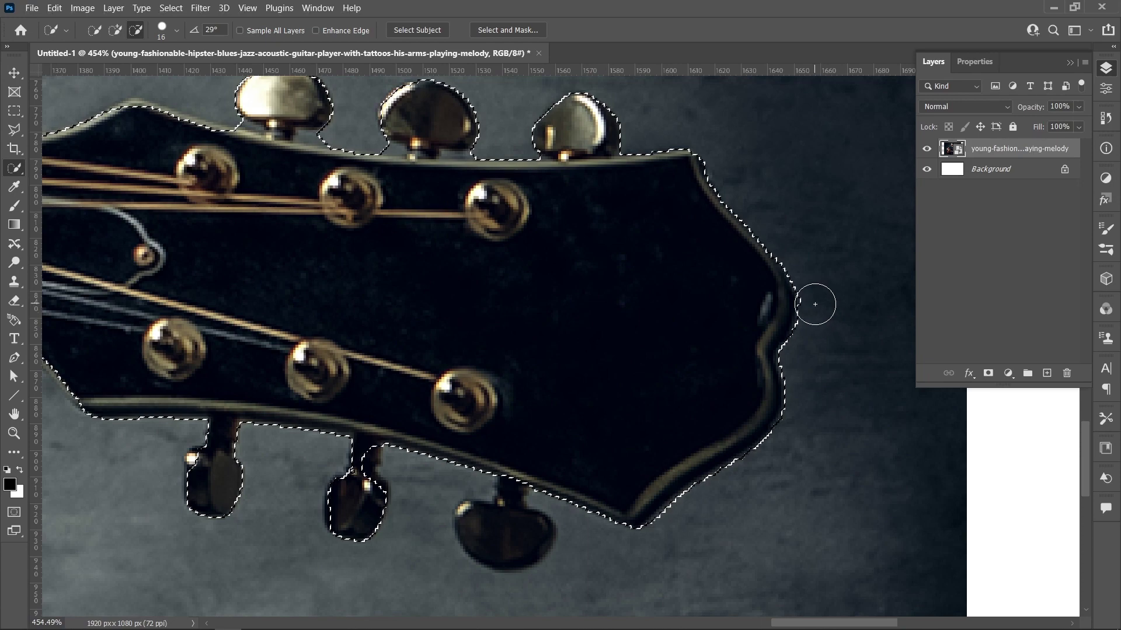
{"action": "scroll", "coordinate": [813, 303], "scroll_direction": "down", "scroll_amount": 3}
{"action": "left_click", "coordinate": [701, 416]}
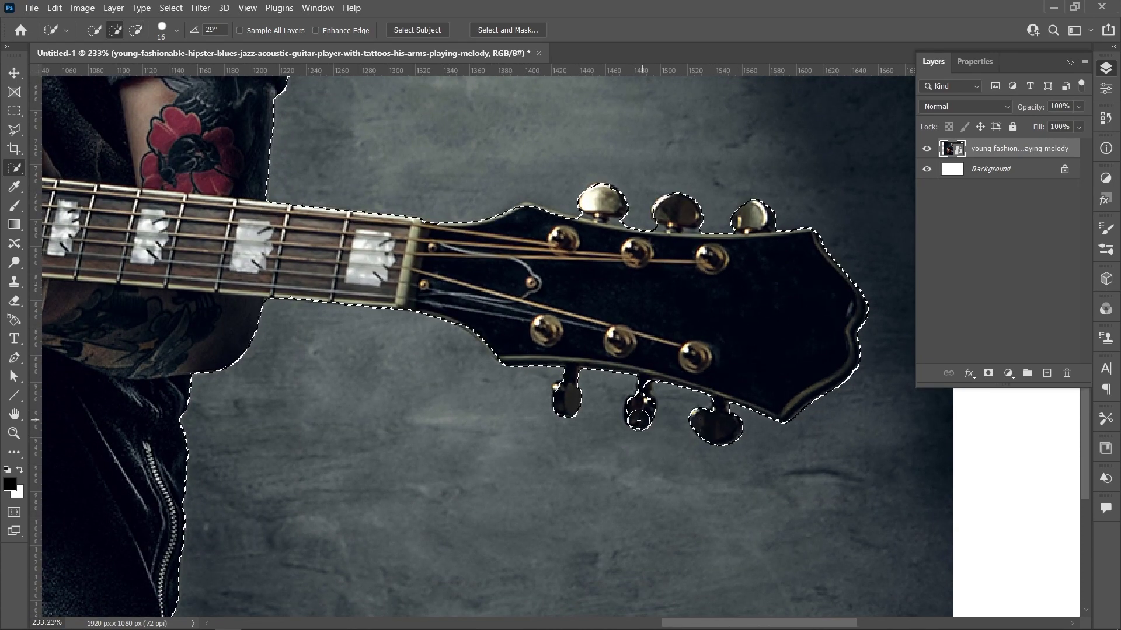
{"action": "left_click", "coordinate": [642, 391]}
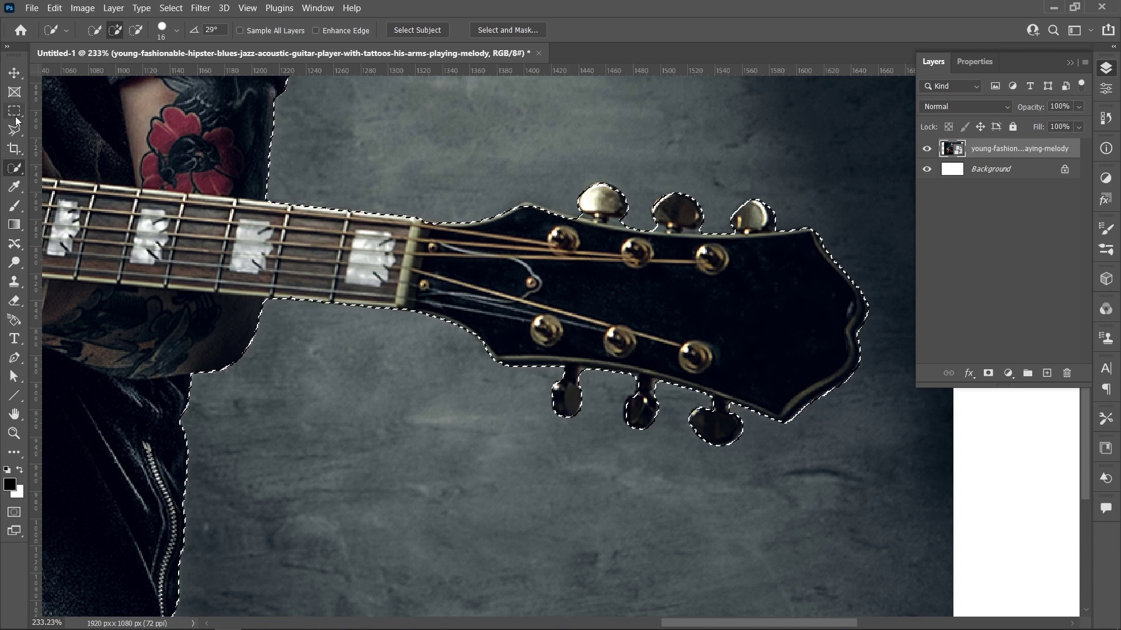
{"action": "key", "text": "l"}
{"action": "scroll", "coordinate": [579, 225], "scroll_direction": "up", "scroll_amount": 2}
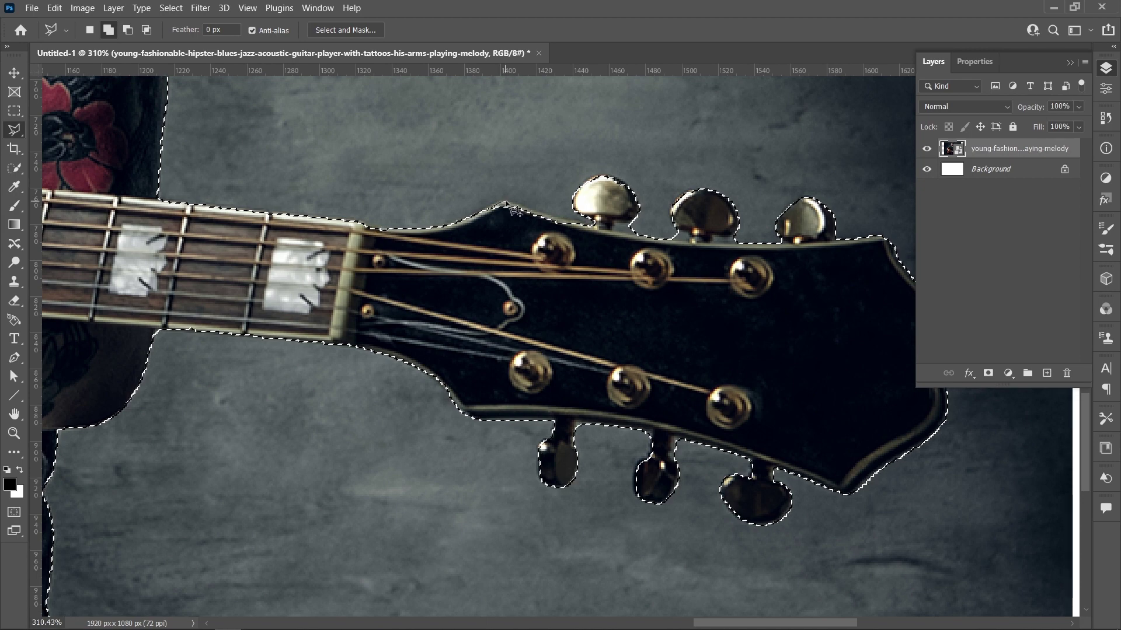
- Trim the background between the upper tuning pegs from the selection with the Polygonal Lasso
{"action": "left_click", "coordinate": [633, 224]}
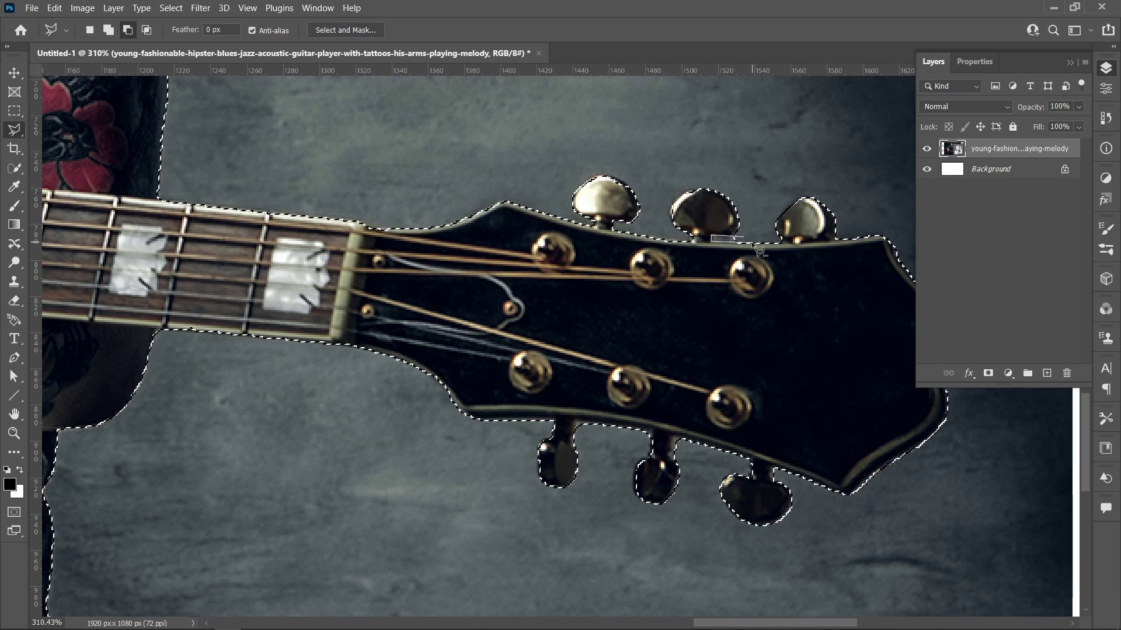
{"action": "scroll", "coordinate": [750, 244], "scroll_direction": "down", "scroll_amount": 3}
{"action": "scroll", "coordinate": [700, 303], "scroll_direction": "down", "scroll_amount": 3}
{"action": "scroll", "coordinate": [642, 367], "scroll_direction": "down", "scroll_amount": 2}
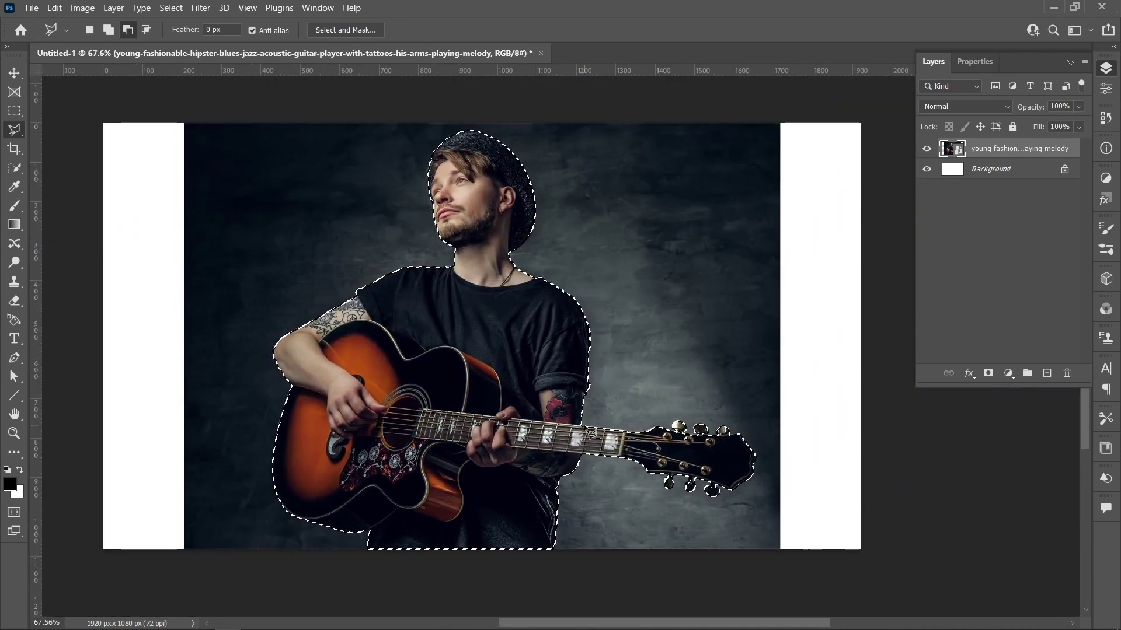
{"action": "scroll", "coordinate": [588, 429], "scroll_direction": "down", "scroll_amount": 1}
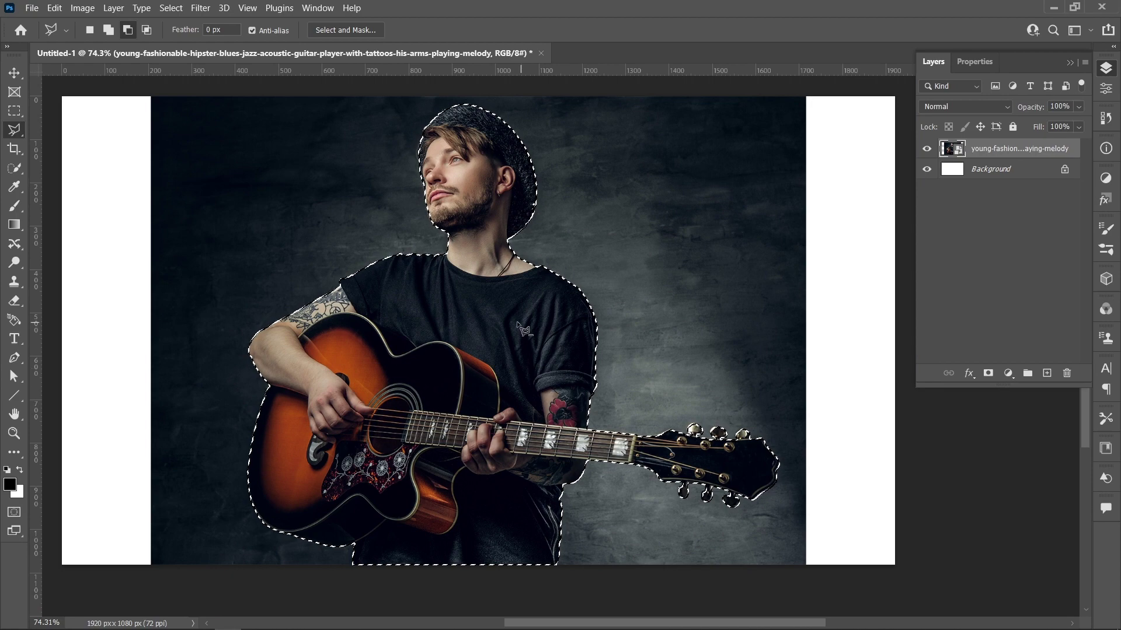
{"action": "key", "text": "v"}
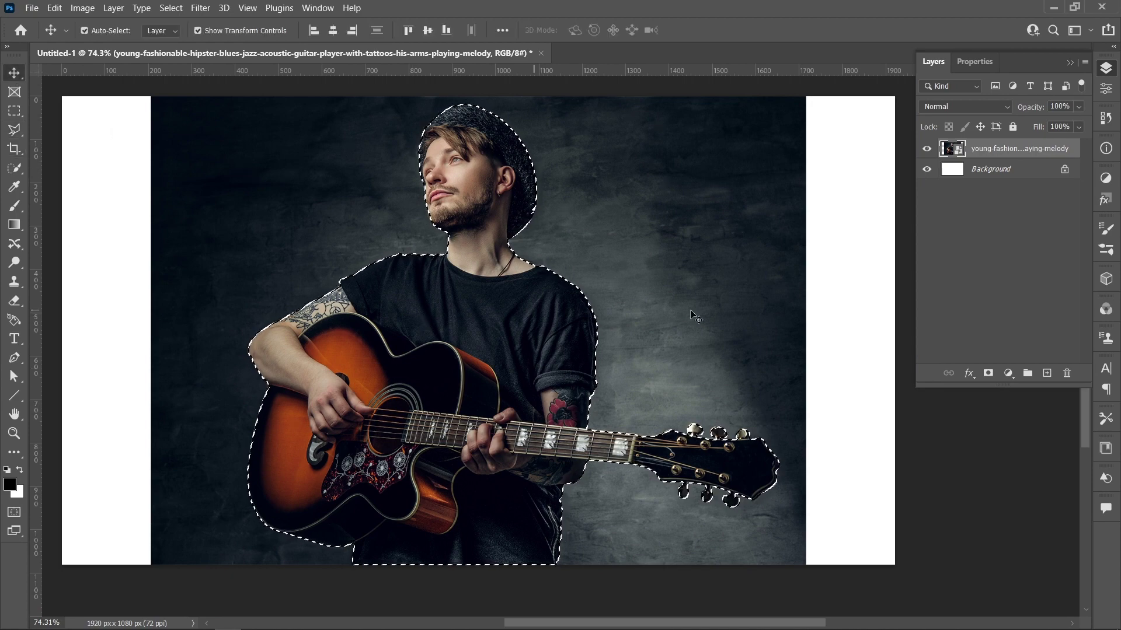
- Mask out the photo's backdrop and scale the guitarist to about 49% at the canvas centre
{"action": "left_click", "coordinate": [986, 374]}
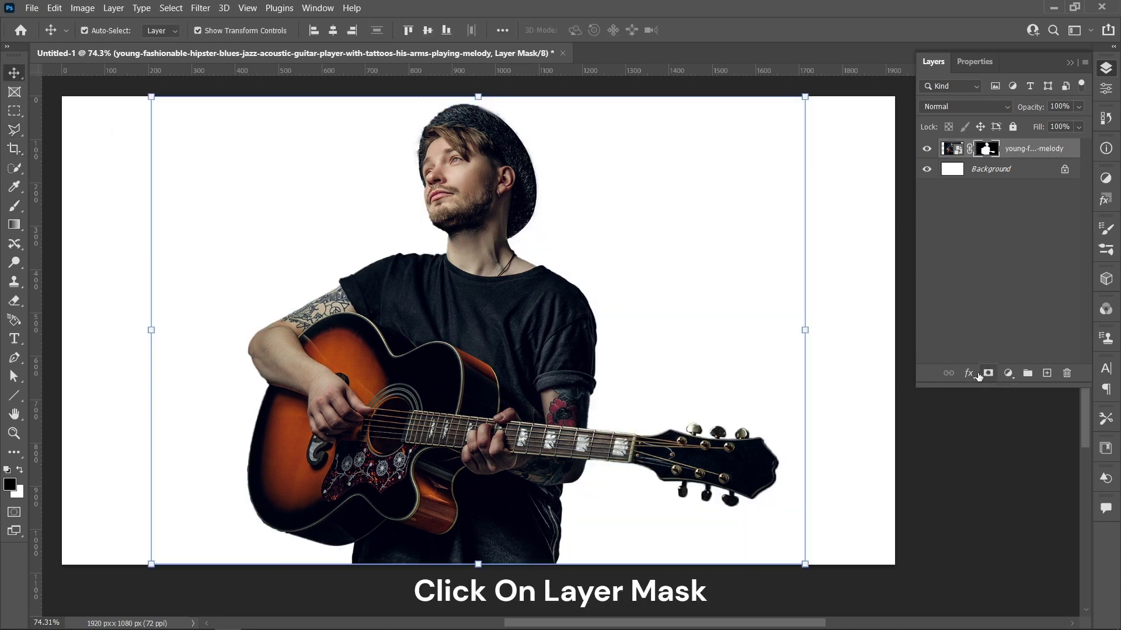
{"action": "left_click", "coordinate": [951, 148]}
{"action": "key", "text": "ctrl+t"}
{"action": "left_click_drag", "start_coordinate": [519, 103], "coordinate": [519, 365]}
{"action": "left_click_drag", "start_coordinate": [493, 459], "coordinate": [493, 344]}
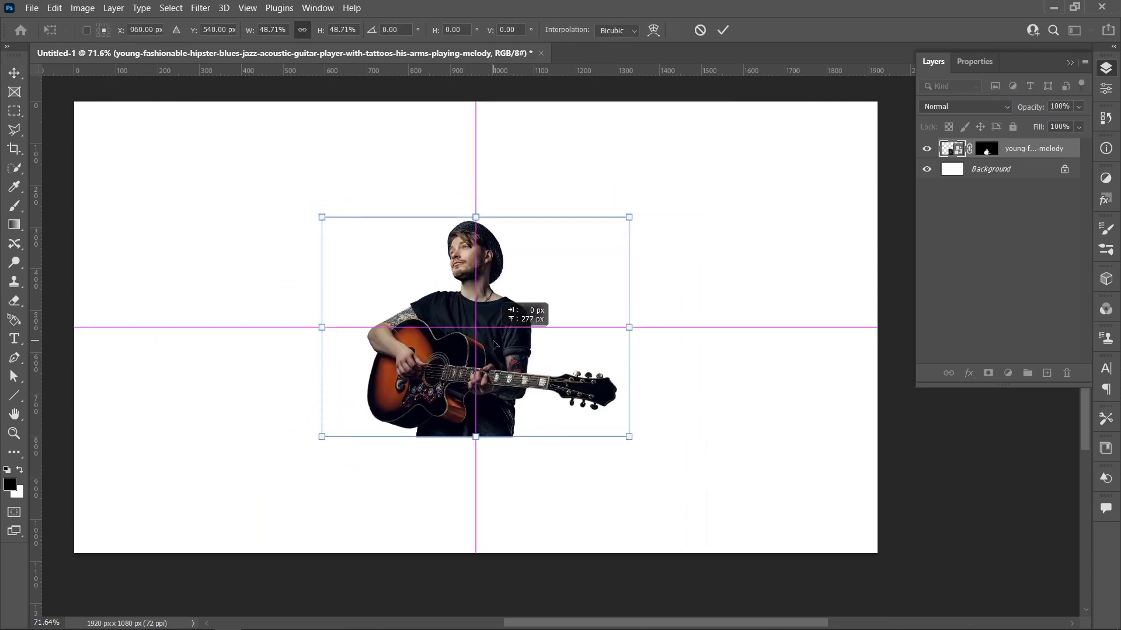
{"action": "left_click", "coordinate": [722, 30]}
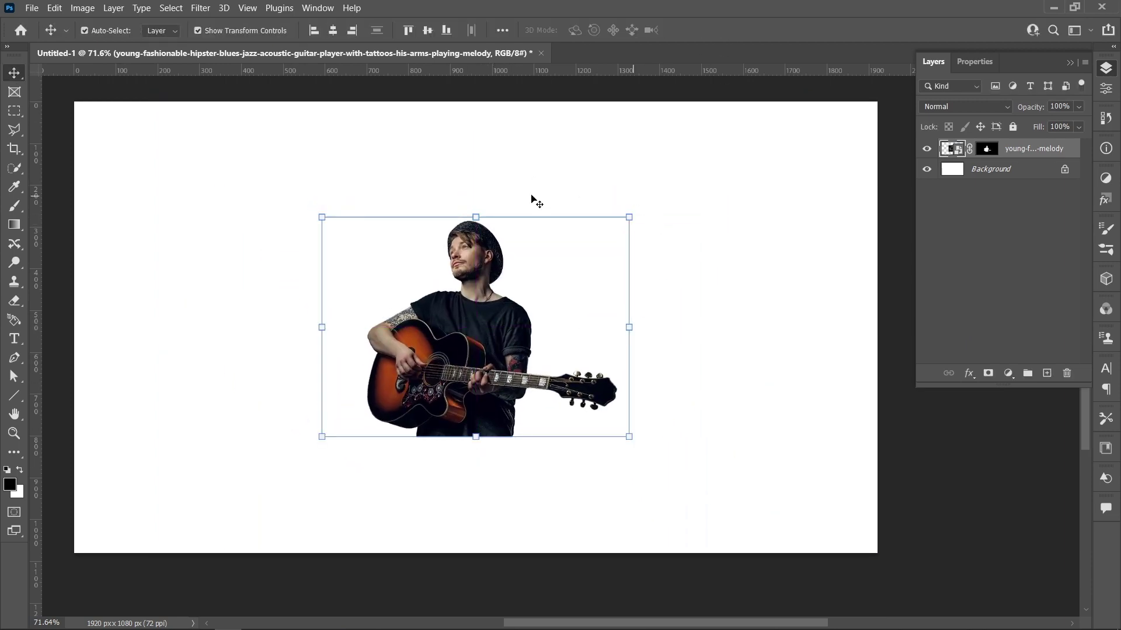
- Set the Horizontal Type tool's font to Georgia Bold
{"action": "right_click", "coordinate": [18, 342]}
{"action": "left_click", "coordinate": [51, 338]}
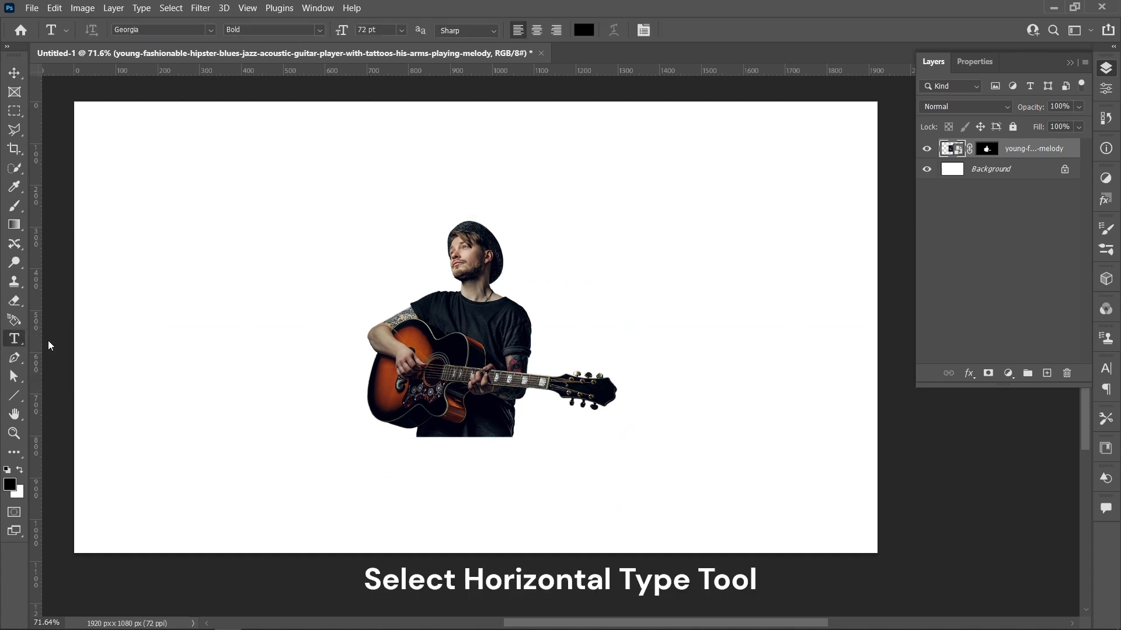
{"action": "left_click", "coordinate": [212, 30]}
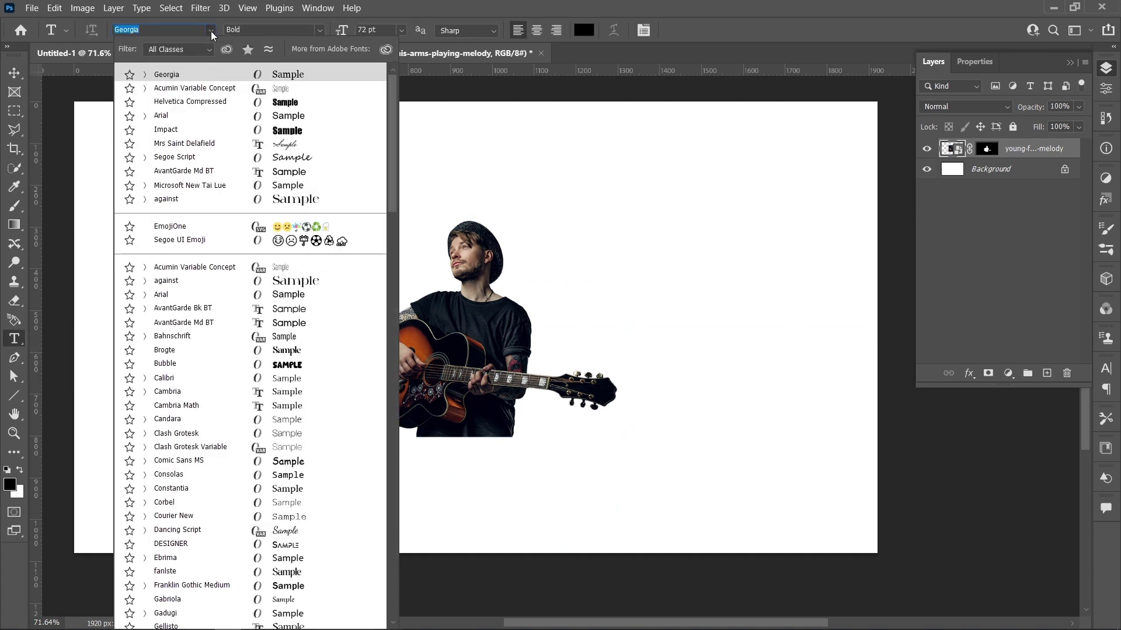
{"action": "scroll", "coordinate": [232, 229], "scroll_direction": "down", "scroll_amount": 1}
{"action": "scroll", "coordinate": [232, 229], "scroll_direction": "down", "scroll_amount": 3}
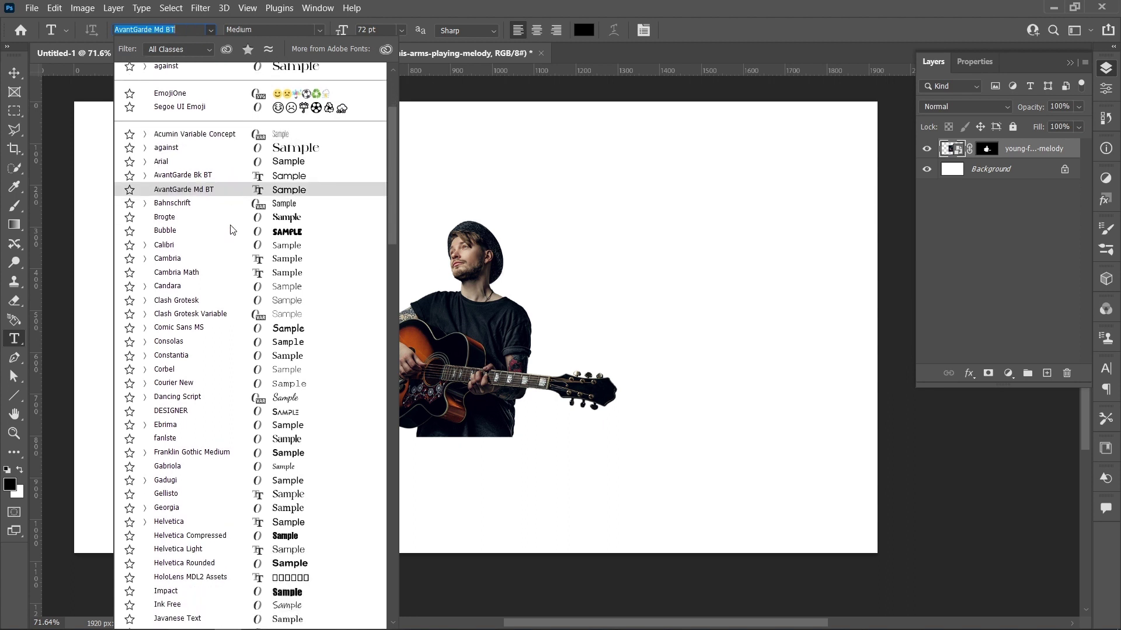
{"action": "scroll", "coordinate": [232, 229], "scroll_direction": "down", "scroll_amount": 1}
{"action": "scroll", "coordinate": [231, 229], "scroll_direction": "down", "scroll_amount": 2}
{"action": "scroll", "coordinate": [232, 229], "scroll_direction": "down", "scroll_amount": 1}
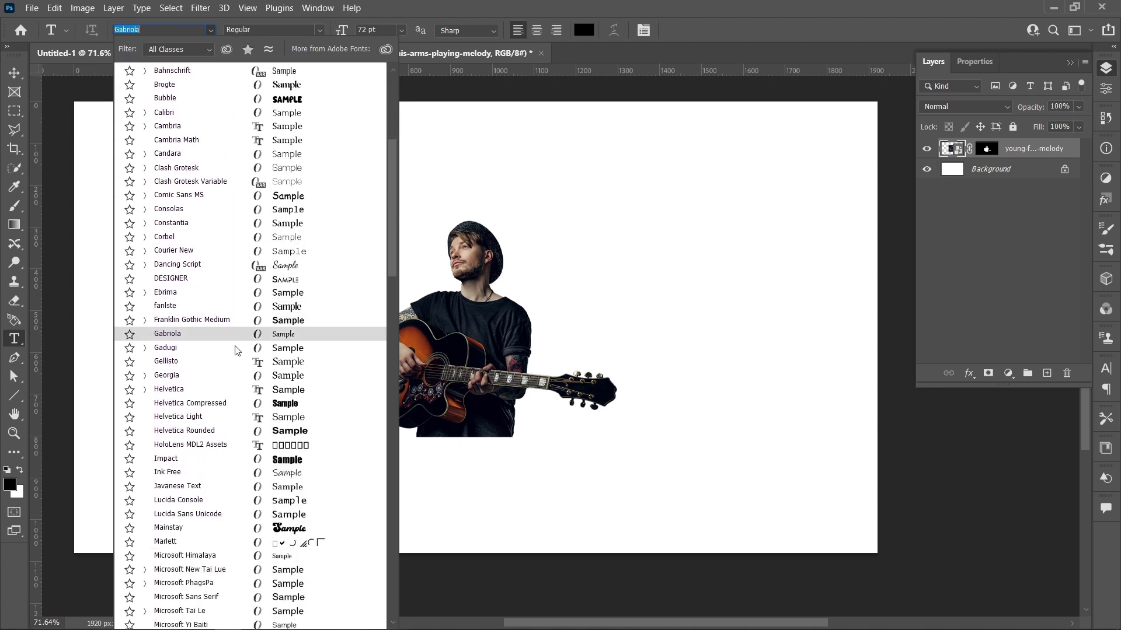
{"action": "left_click", "coordinate": [227, 377]}
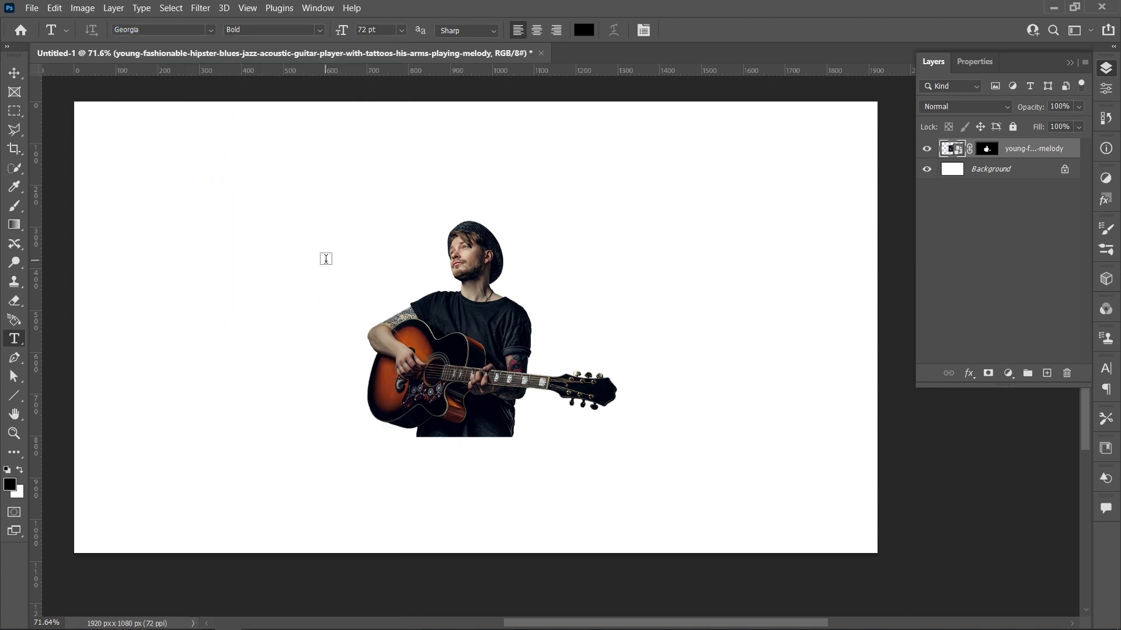
{"action": "left_click", "coordinate": [319, 30]}
{"action": "left_click", "coordinate": [315, 67]}
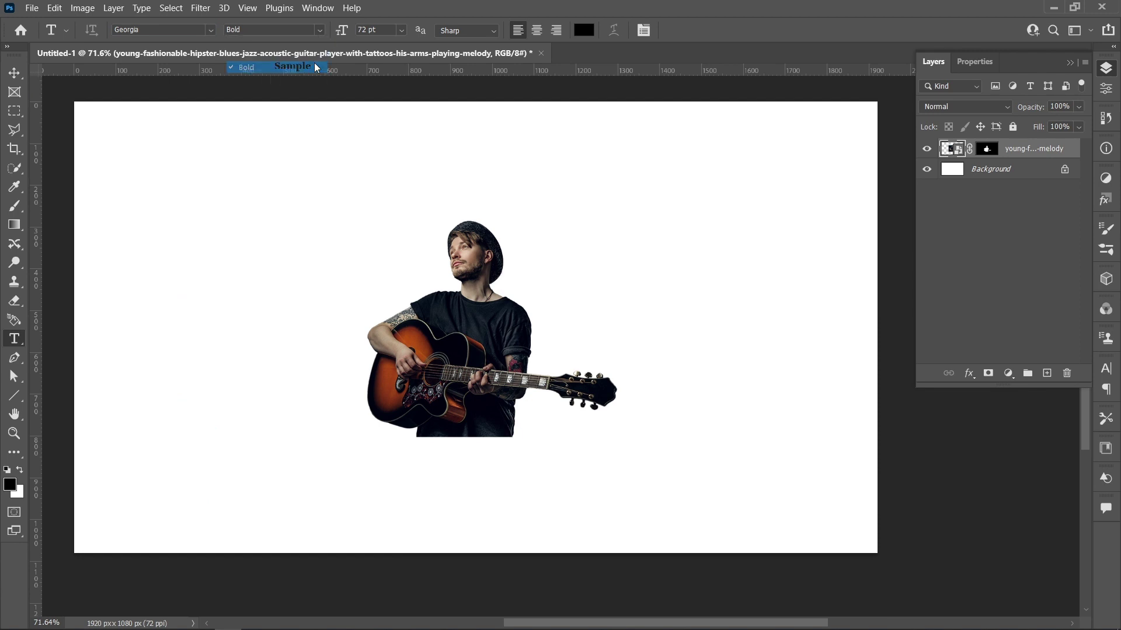
- Type a letter G, enlarge it several times, and move it over the guitarist
{"action": "left_click", "coordinate": [208, 292]}
{"action": "type", "text": "G"}
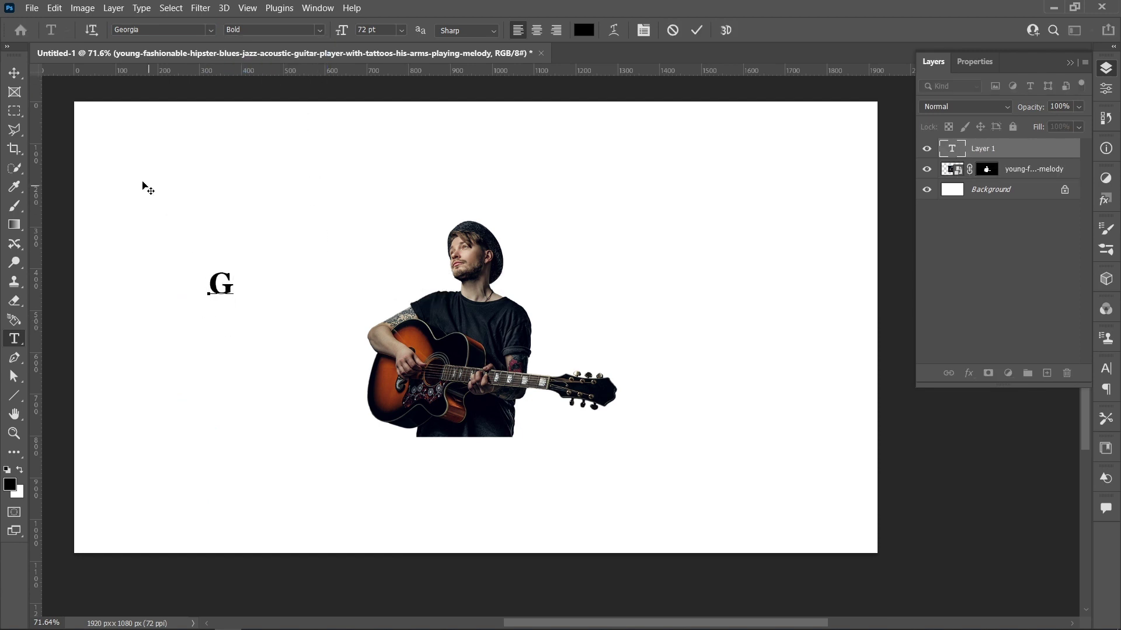
{"action": "left_click", "coordinate": [21, 76]}
{"action": "key", "text": "ctrl+t"}
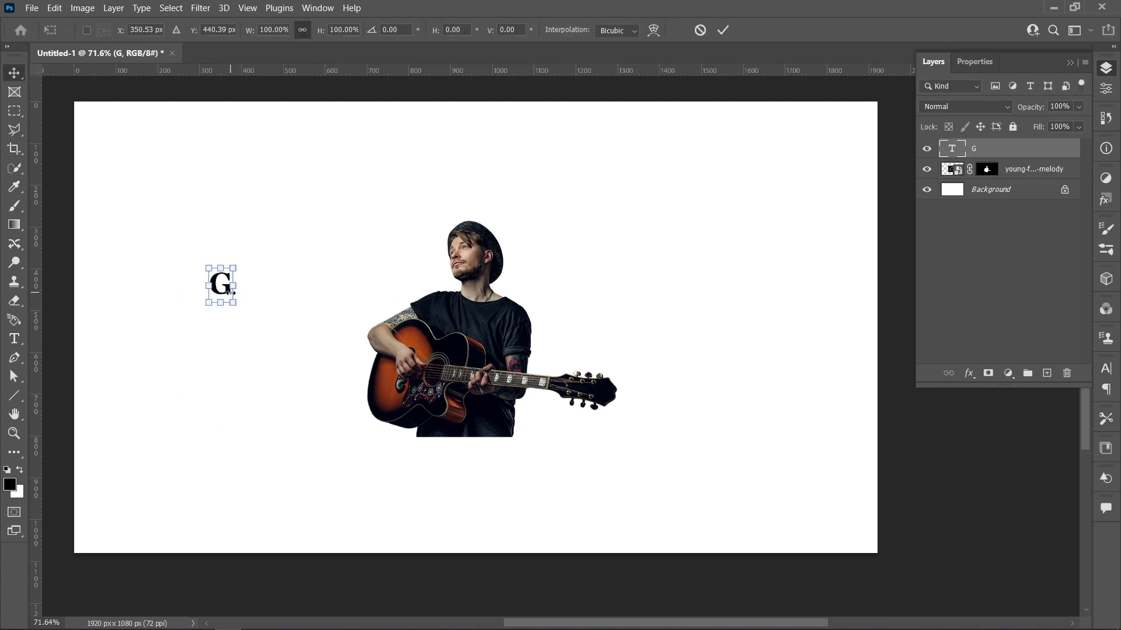
{"action": "mouse_move", "coordinate": [235, 297]}
{"action": "left_mouse_down"}
{"action": "mouse_move", "coordinate": [371, 372]}
{"action": "mouse_move", "coordinate": [391, 354]}
{"action": "left_mouse_up"}
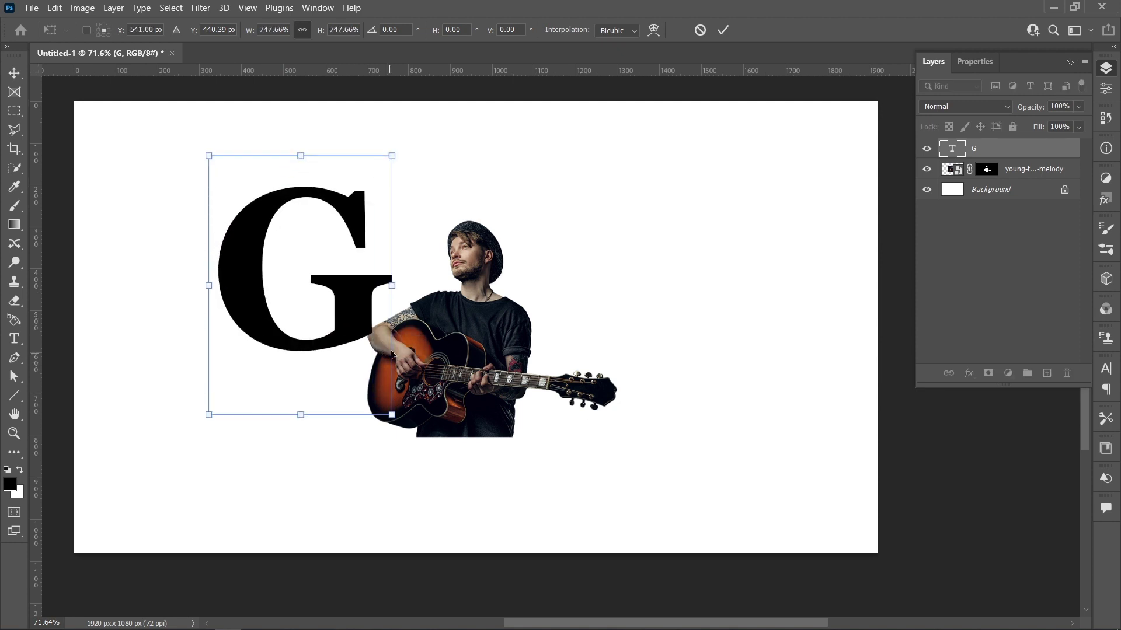
{"action": "left_click", "coordinate": [722, 30]}
{"action": "left_click_drag", "start_coordinate": [248, 244], "coordinate": [419, 324]}
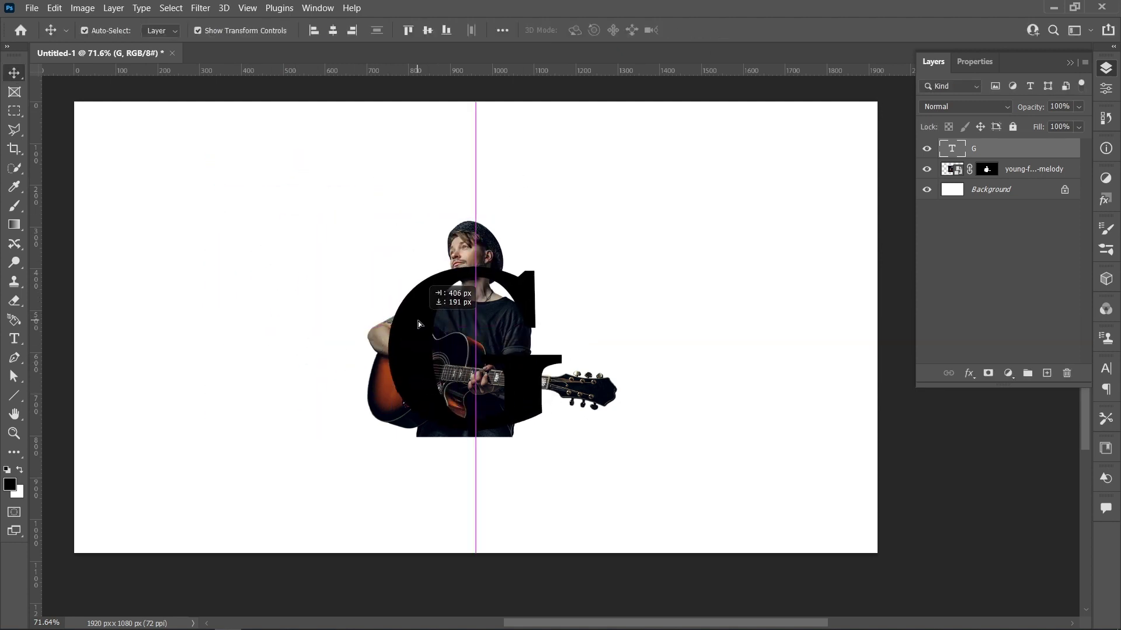
- Shrink the G to about 93% and centre it on the canvas
{"action": "key", "text": "ctrl+t"}
{"action": "left_click_drag", "start_coordinate": [561, 239], "coordinate": [563, 269]}
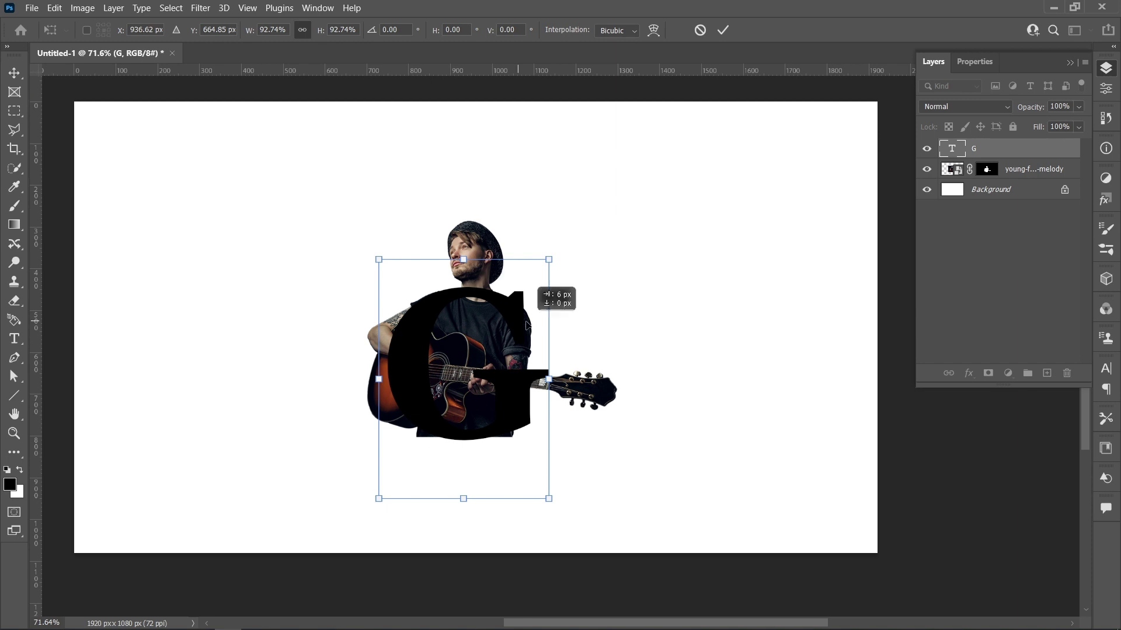
{"action": "left_click_drag", "start_coordinate": [527, 325], "coordinate": [537, 325]}
{"action": "scroll", "coordinate": [502, 389], "scroll_direction": "up", "scroll_amount": 5}
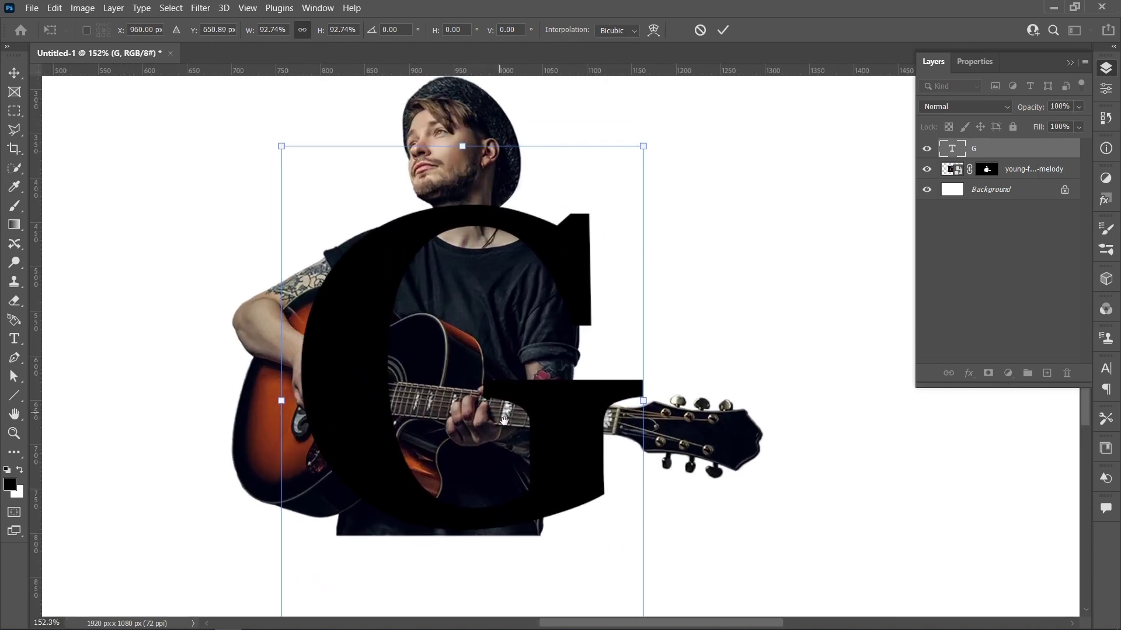
{"action": "left_click_drag", "start_coordinate": [504, 420], "coordinate": [512, 431]}
{"action": "key", "text": "Left"}
{"action": "key", "text": "Left"}
{"action": "key", "text": "Left"}
{"action": "key", "text": "Down"}
{"action": "key", "text": "Down"}
{"action": "key", "text": "Down"}
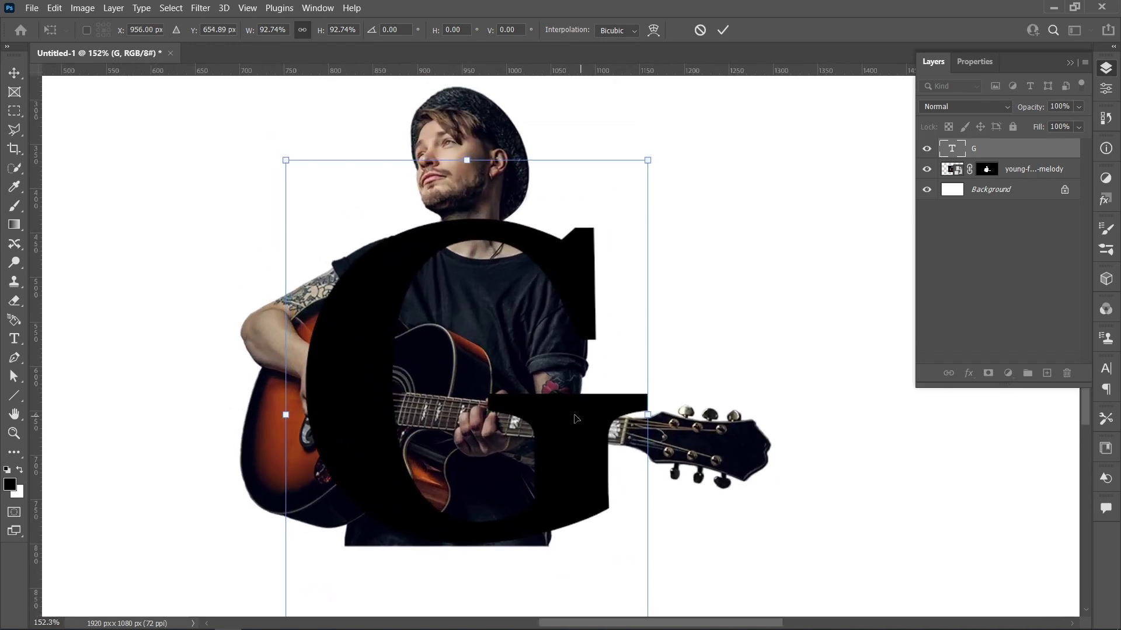
{"action": "left_click", "coordinate": [726, 31]}
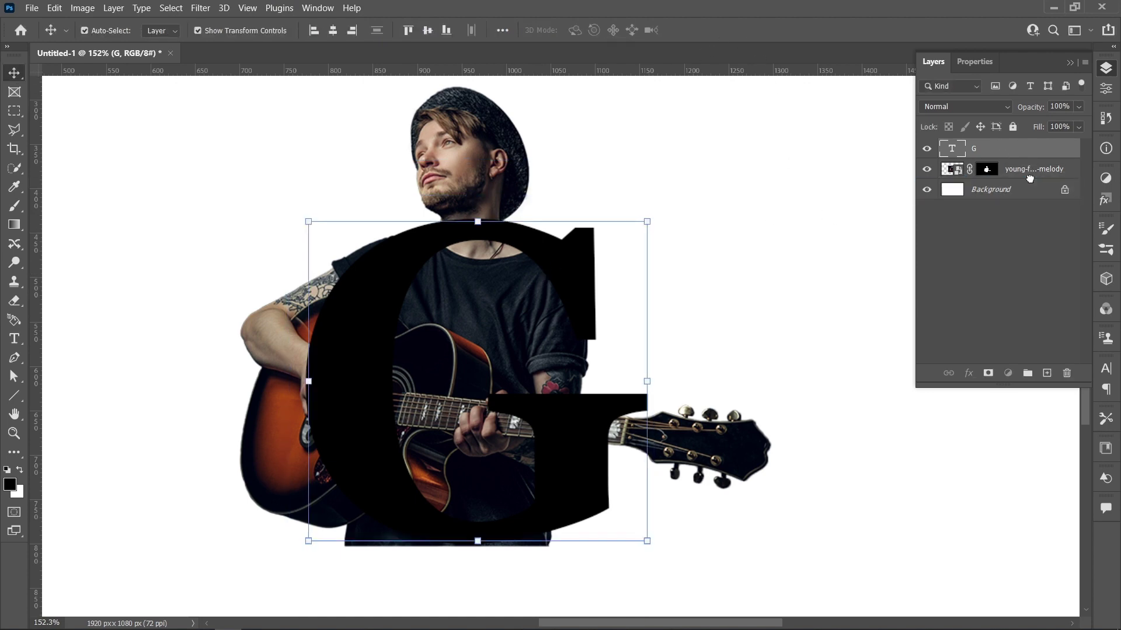
- Move the guitarist photo above the G, enlarge it slightly, and restore 100% opacity
{"action": "mouse_move", "coordinate": [1030, 178]}
{"action": "left_mouse_down"}
{"action": "mouse_move", "coordinate": [1032, 147]}
{"action": "mouse_move", "coordinate": [994, 111]}
{"action": "left_mouse_up"}
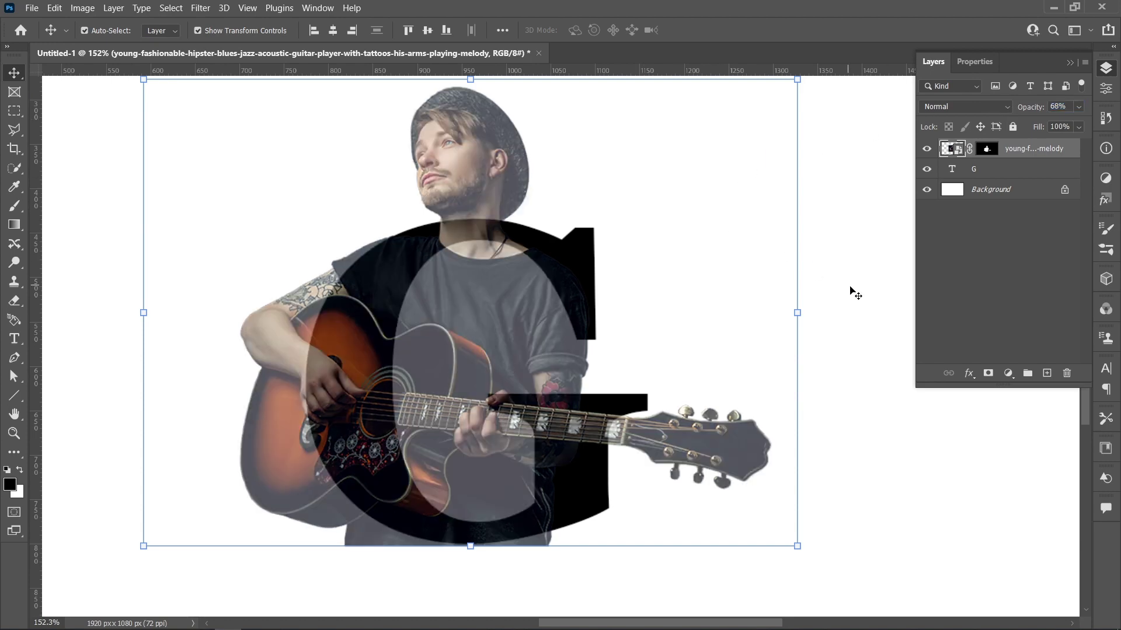
{"action": "left_click", "coordinate": [855, 294]}
{"action": "scroll", "coordinate": [580, 283], "scroll_direction": "down", "scroll_amount": 2}
{"action": "left_click_drag", "start_coordinate": [554, 264], "coordinate": [543, 315]}
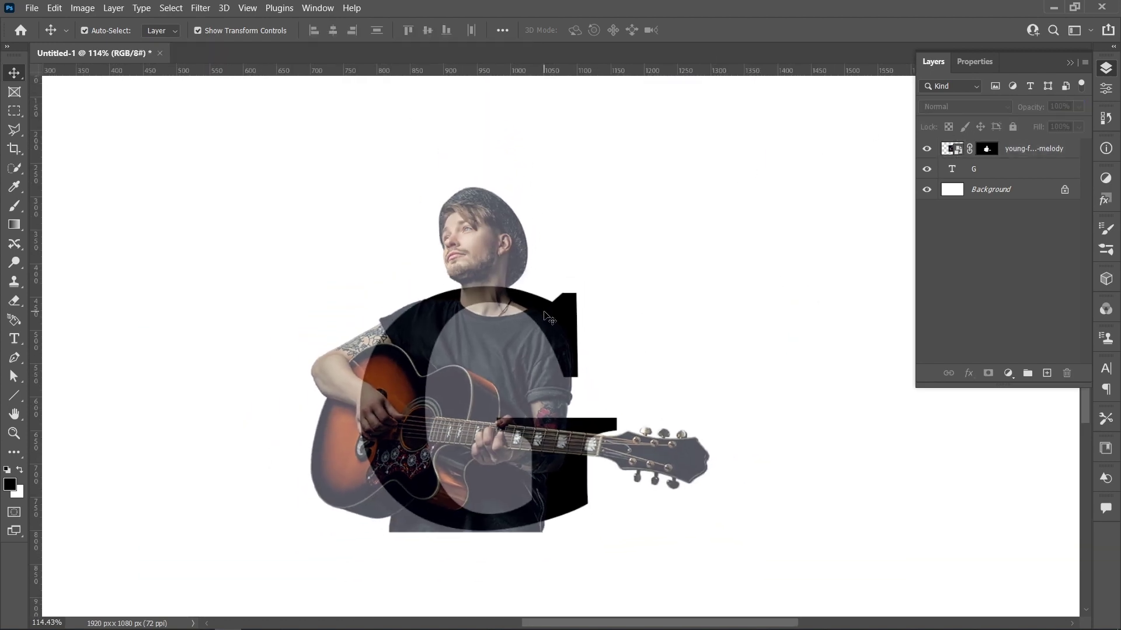
{"action": "left_click", "coordinate": [493, 238]}
{"action": "left_click_drag", "start_coordinate": [484, 180], "coordinate": [485, 152]}
{"action": "left_click", "coordinate": [723, 31]}
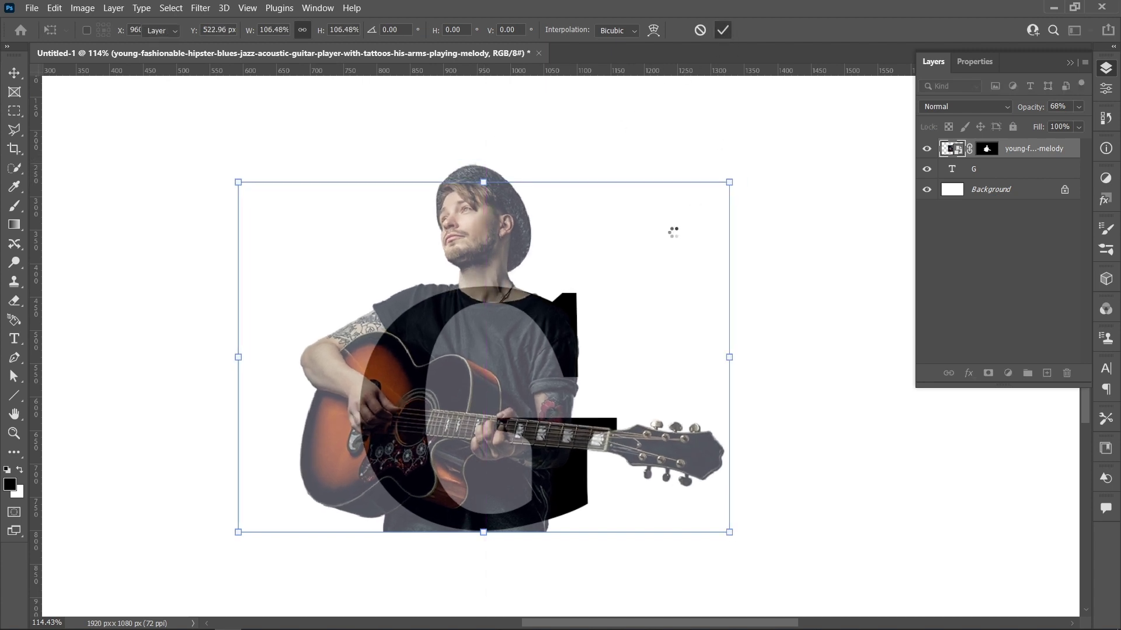
{"action": "key", "text": "0"}
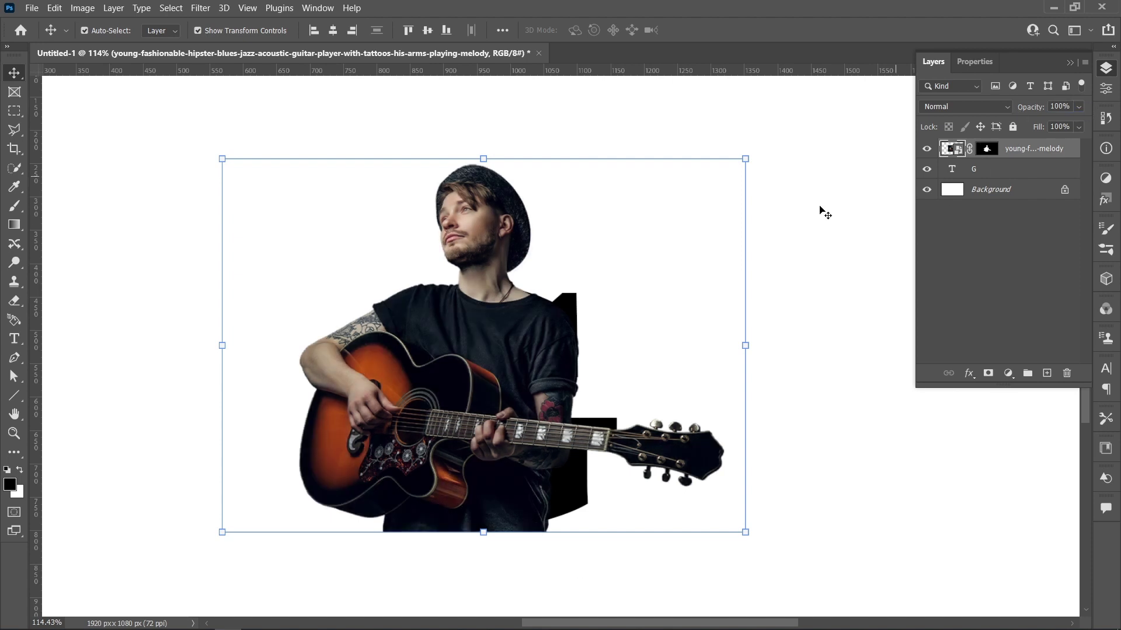
- Duplicate the guitarist layer, clip the lower copy into the G, and show the duplicate
{"action": "left_click", "coordinate": [783, 224]}
{"action": "left_click_drag", "start_coordinate": [1036, 154], "coordinate": [1049, 371]}
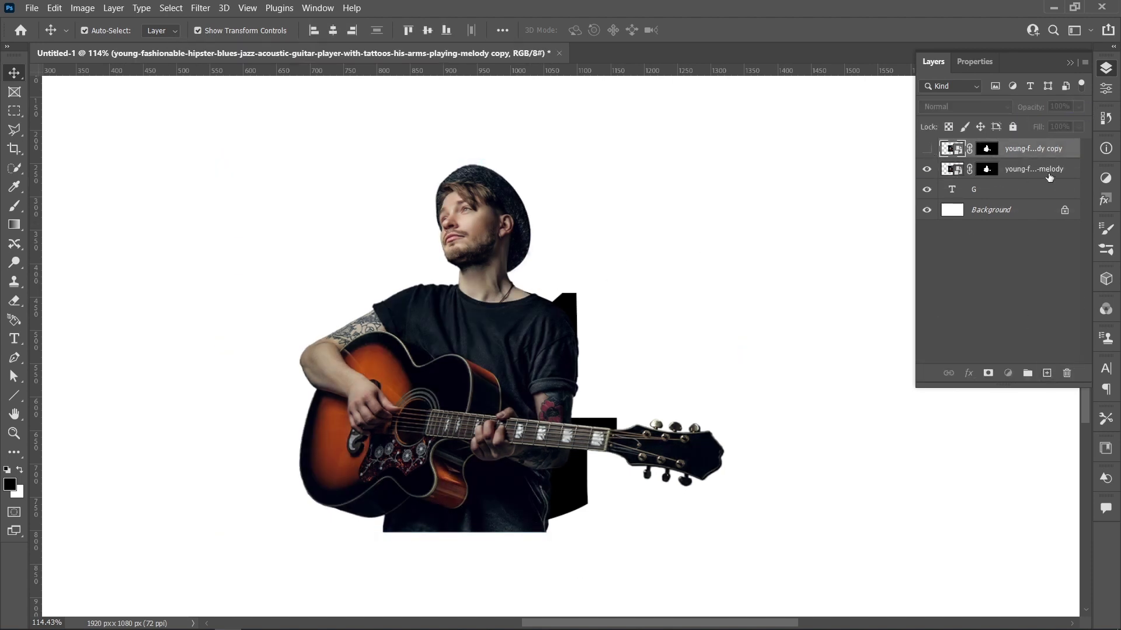
{"action": "left_click", "coordinate": [1036, 169]}
{"action": "right_click", "coordinate": [1036, 171]}
{"action": "left_click", "coordinate": [933, 360]}
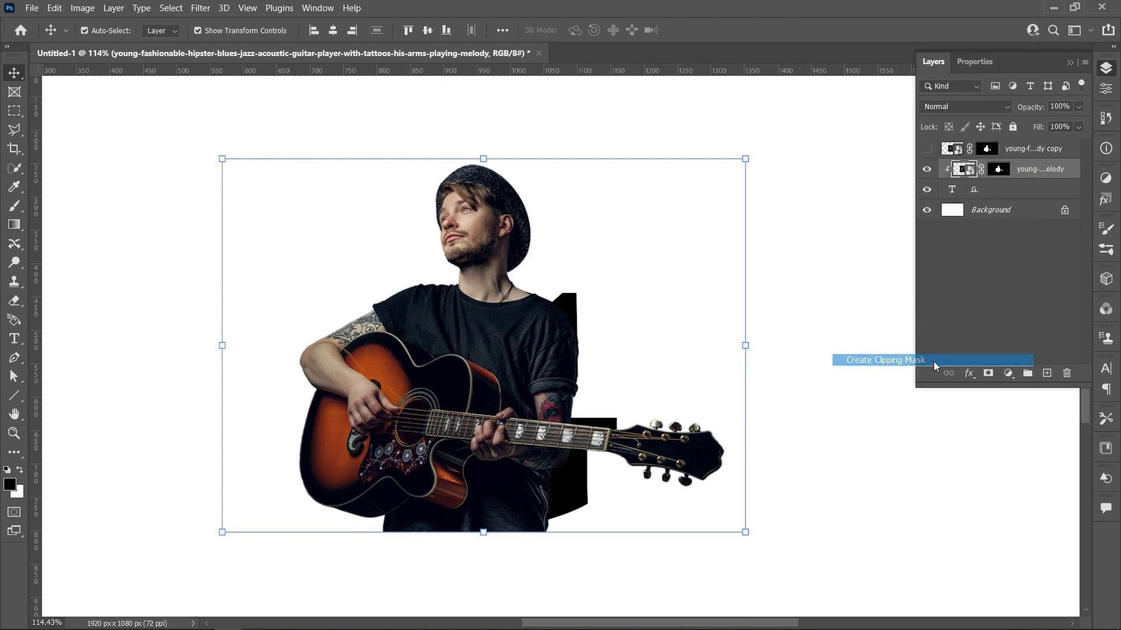
{"action": "left_click", "coordinate": [828, 363]}
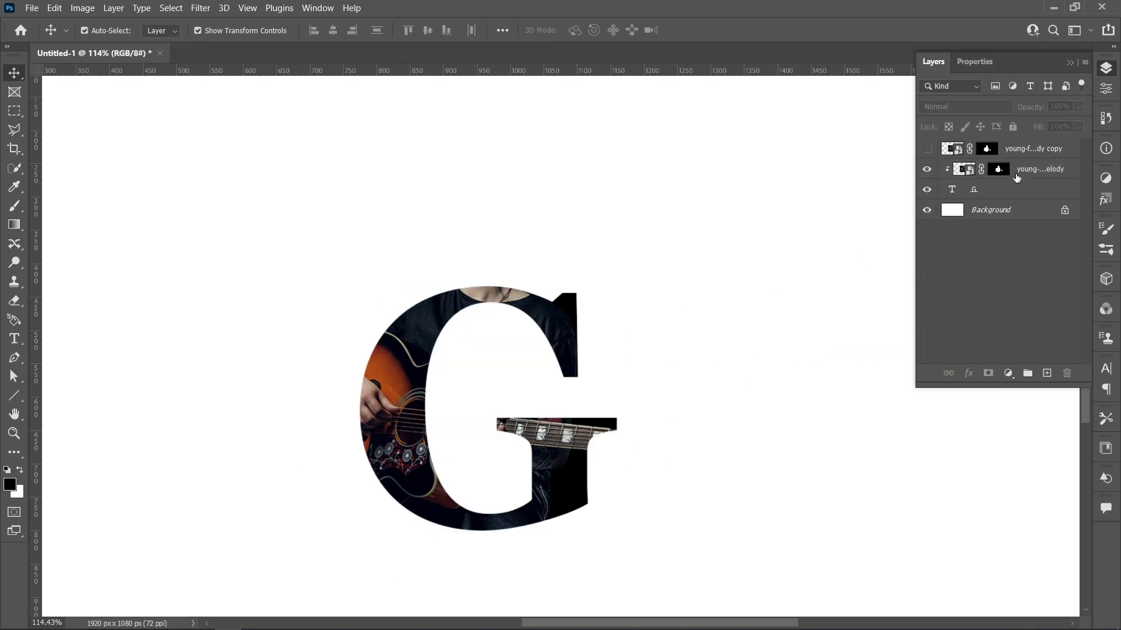
{"action": "left_click", "coordinate": [926, 149]}
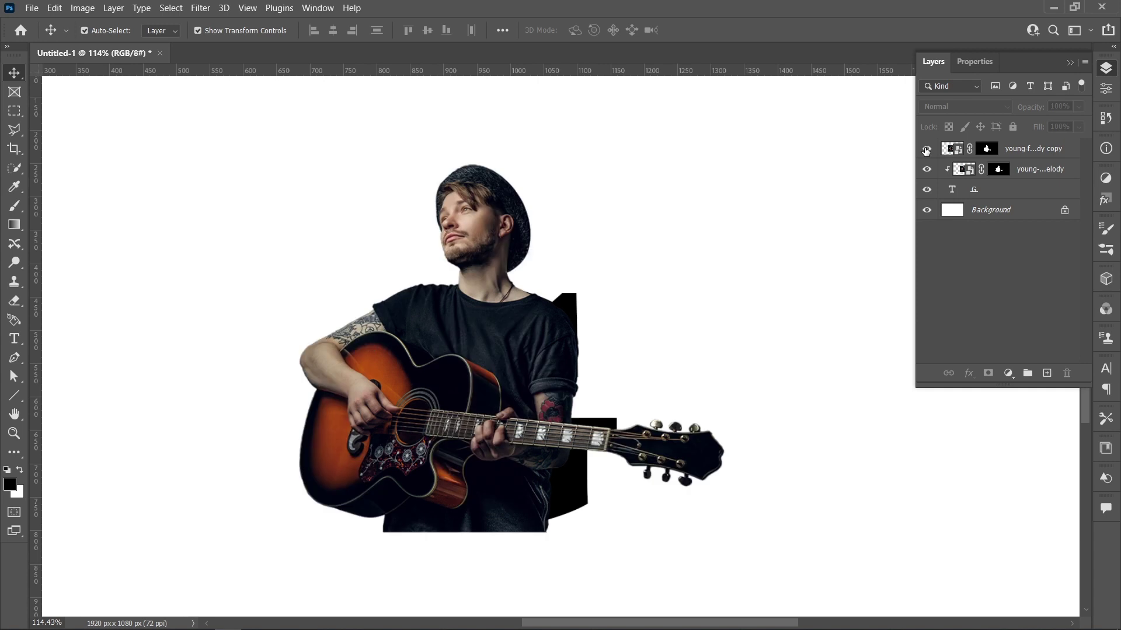
- Load the G as a selection, invert it, and target the duplicate photo's mask with the Brush
{"action": "right_click", "coordinate": [955, 192]}
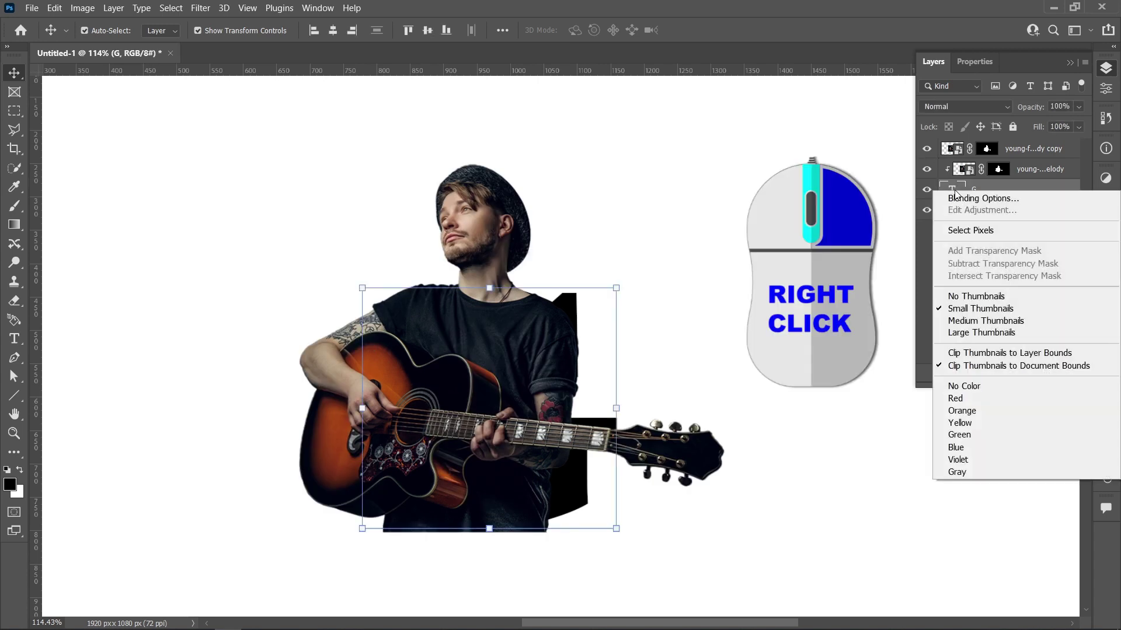
{"action": "left_click", "coordinate": [963, 228]}
{"action": "left_click", "coordinate": [171, 8]}
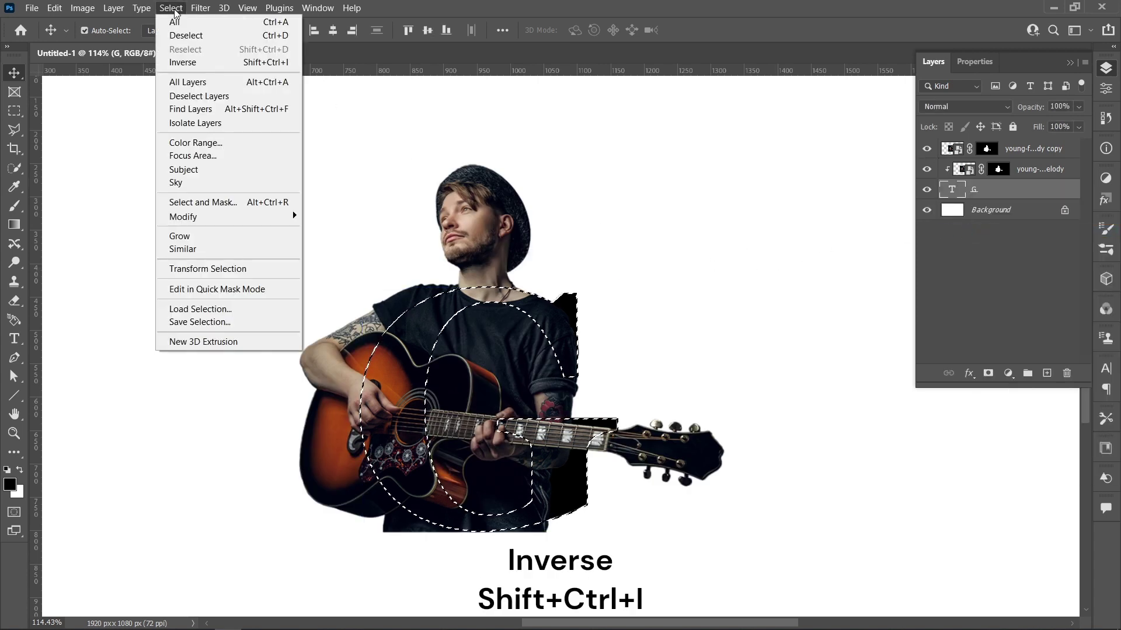
{"action": "left_click", "coordinate": [184, 62]}
{"action": "scroll", "coordinate": [371, 301], "scroll_direction": "down", "scroll_amount": 5}
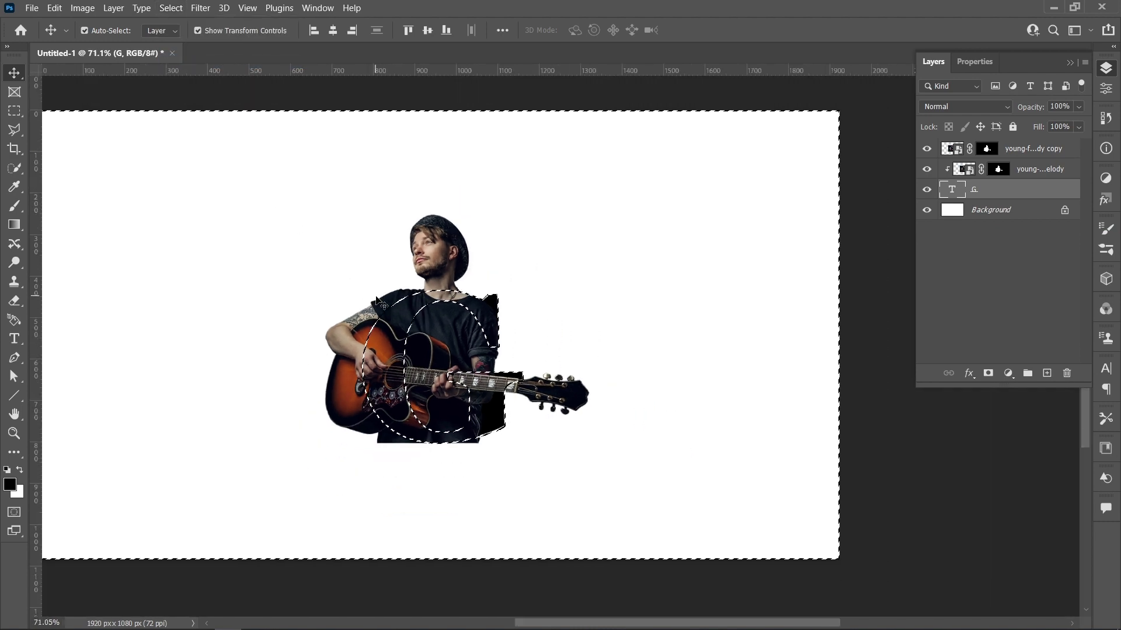
{"action": "left_click_drag", "start_coordinate": [433, 312], "coordinate": [478, 315]}
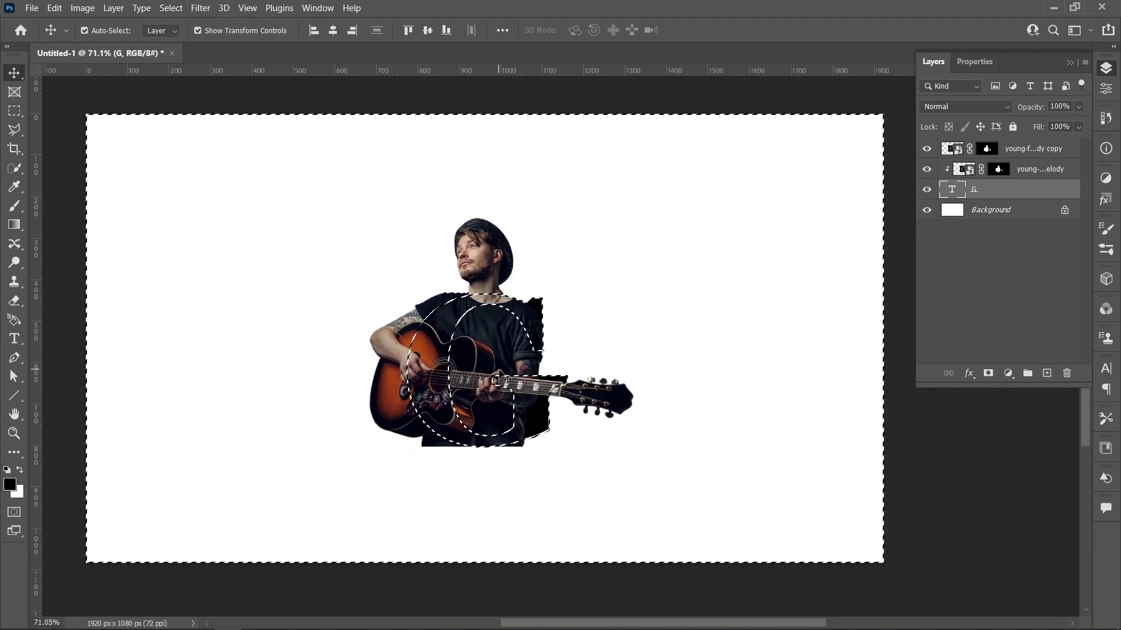
{"action": "left_click", "coordinate": [496, 339]}
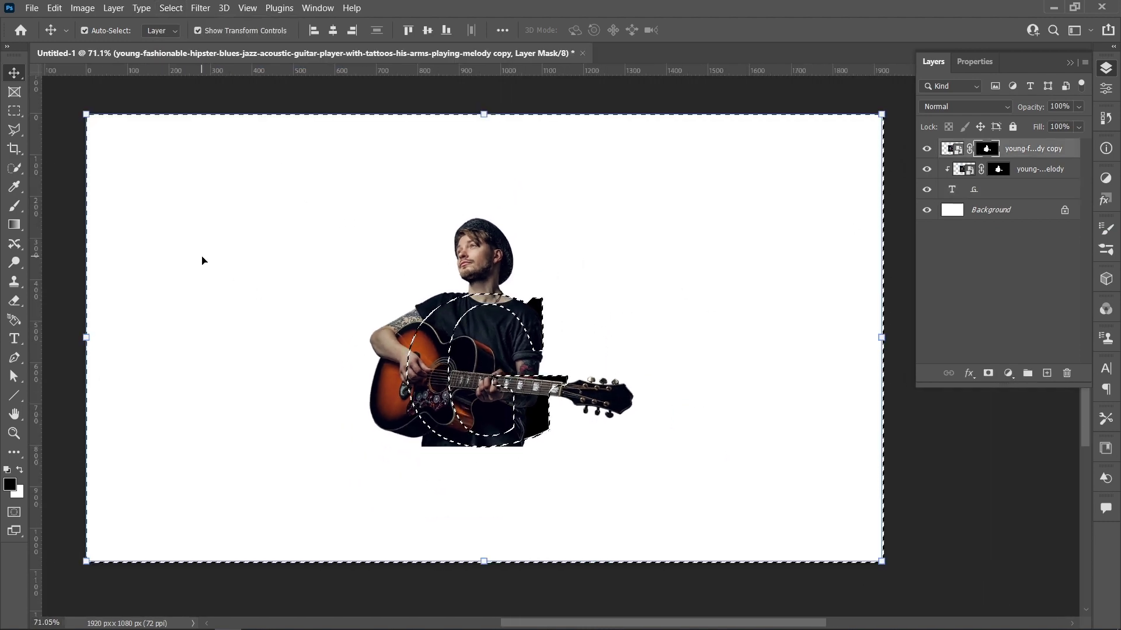
{"action": "left_click", "coordinate": [15, 205]}
- Paint the mask to hide the shirt and dark areas inside the G
{"action": "scroll", "coordinate": [420, 452], "scroll_direction": "up", "scroll_amount": 3}
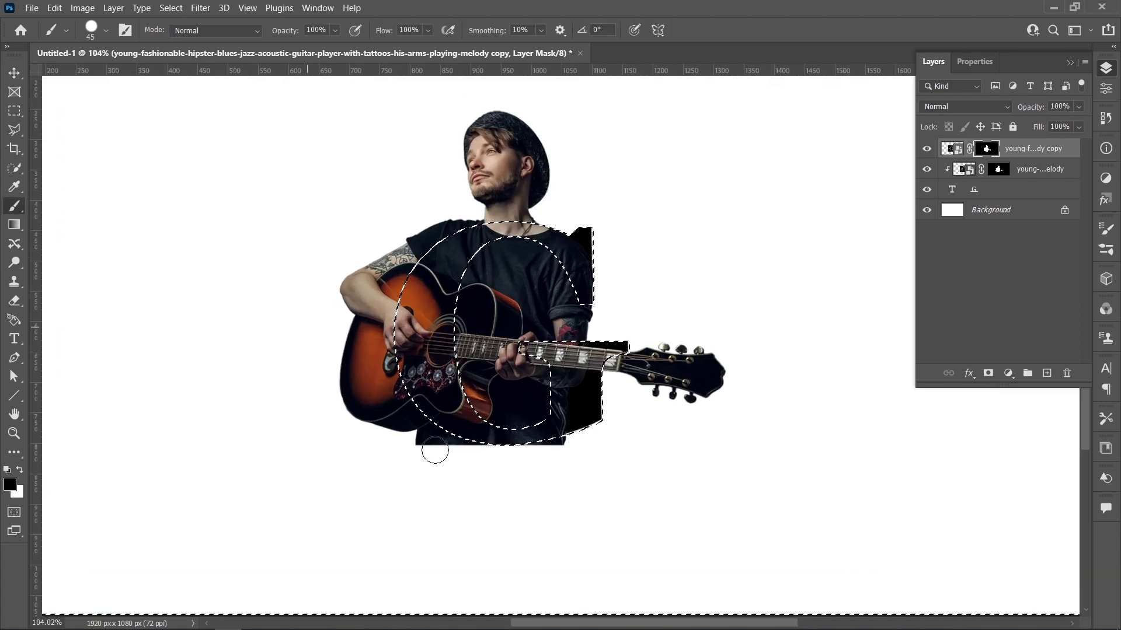
{"action": "scroll", "coordinate": [435, 450], "scroll_direction": "up", "scroll_amount": 3}
{"action": "scroll", "coordinate": [435, 450], "scroll_direction": "up", "scroll_amount": 3}
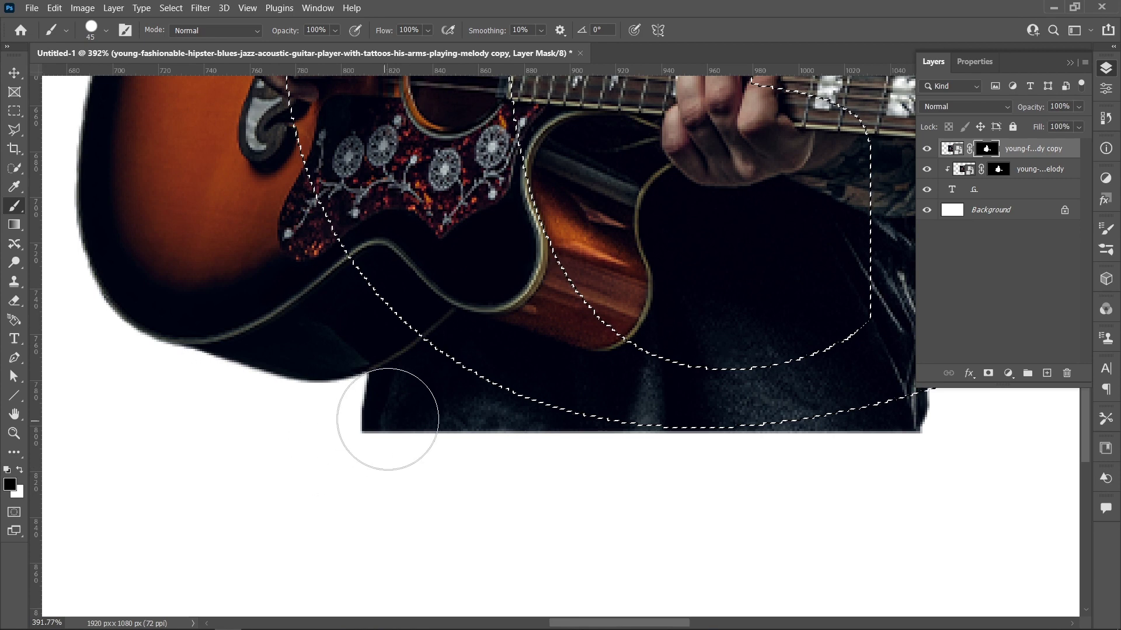
{"action": "left_click", "coordinate": [387, 419]}
{"action": "mouse_move", "coordinate": [388, 420]}
{"action": "left_mouse_down"}
{"action": "mouse_move", "coordinate": [446, 385]}
{"action": "mouse_move", "coordinate": [593, 426]}
{"action": "mouse_move", "coordinate": [883, 426]}
{"action": "left_mouse_up"}
{"action": "scroll", "coordinate": [458, 438], "scroll_direction": "down", "scroll_amount": 3}
{"action": "scroll", "coordinate": [445, 450], "scroll_direction": "down", "scroll_amount": 2}
{"action": "scroll", "coordinate": [475, 438], "scroll_direction": "down", "scroll_amount": 2}
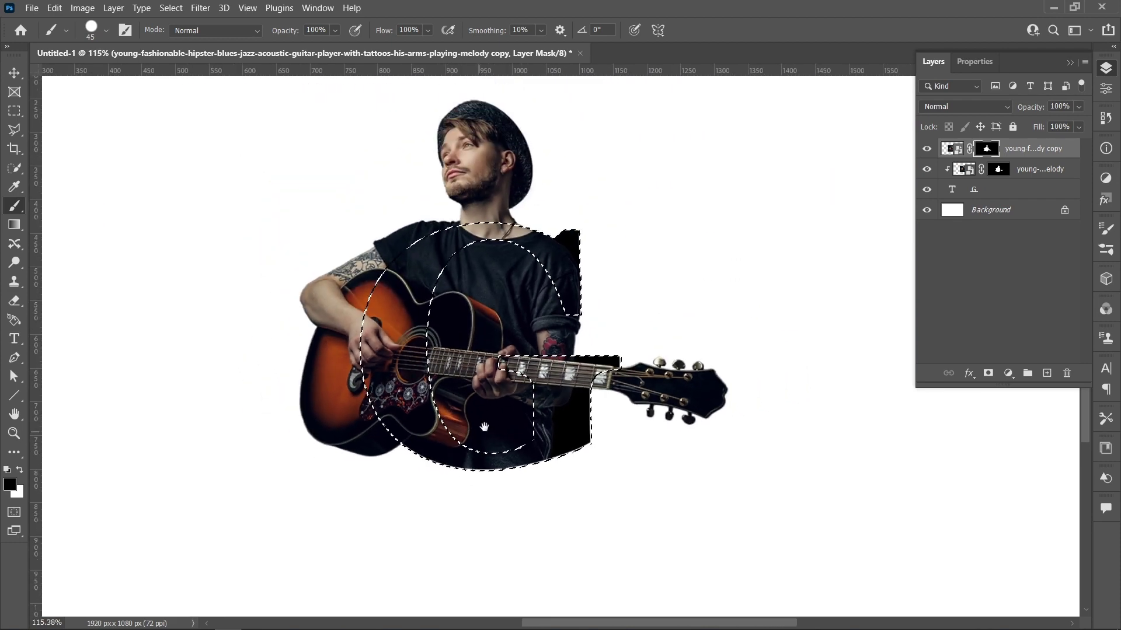
{"action": "mouse_move", "coordinate": [429, 285]}
{"action": "left_mouse_down"}
{"action": "mouse_move", "coordinate": [528, 329]}
{"action": "mouse_move", "coordinate": [476, 378]}
{"action": "mouse_move", "coordinate": [497, 439]}
{"action": "left_mouse_up"}
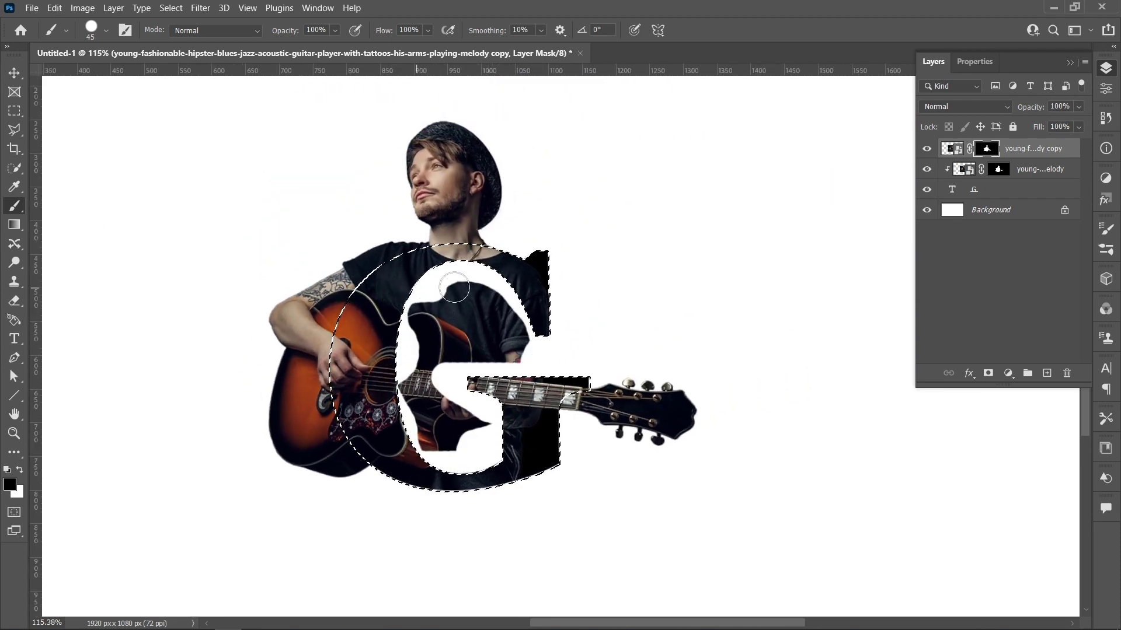
{"action": "left_click_drag", "start_coordinate": [454, 288], "coordinate": [471, 338]}
{"action": "left_click_drag", "start_coordinate": [421, 368], "coordinate": [455, 444]}
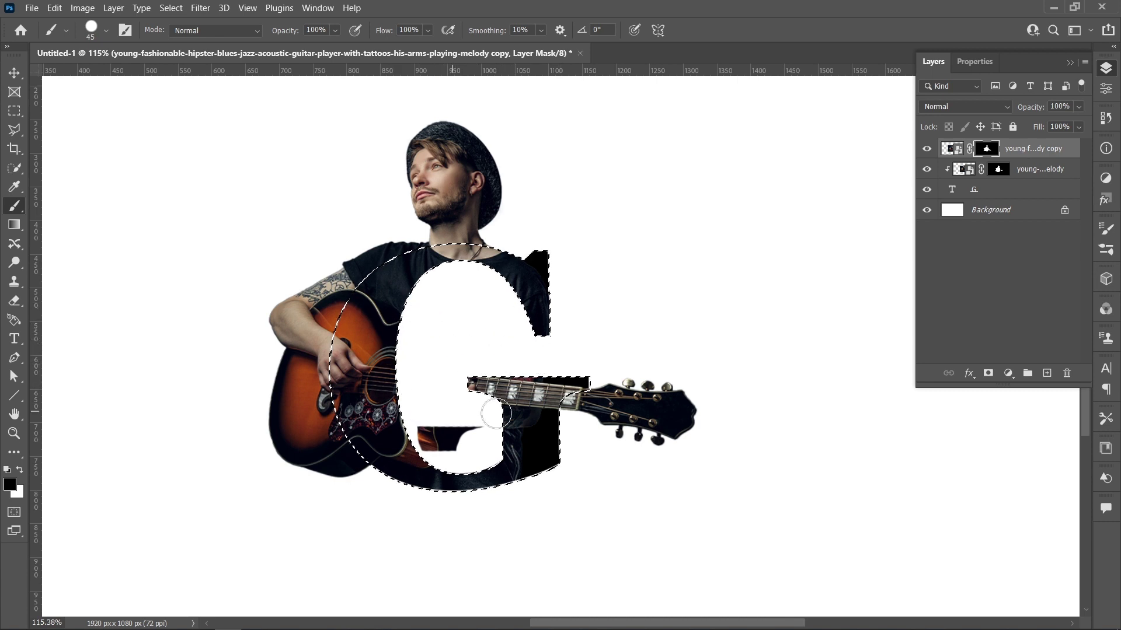
{"action": "scroll", "coordinate": [471, 306], "scroll_direction": "down", "scroll_amount": 3}
{"action": "scroll", "coordinate": [470, 305], "scroll_direction": "down", "scroll_amount": 2}
{"action": "left_click_drag", "start_coordinate": [478, 314], "coordinate": [485, 337]}
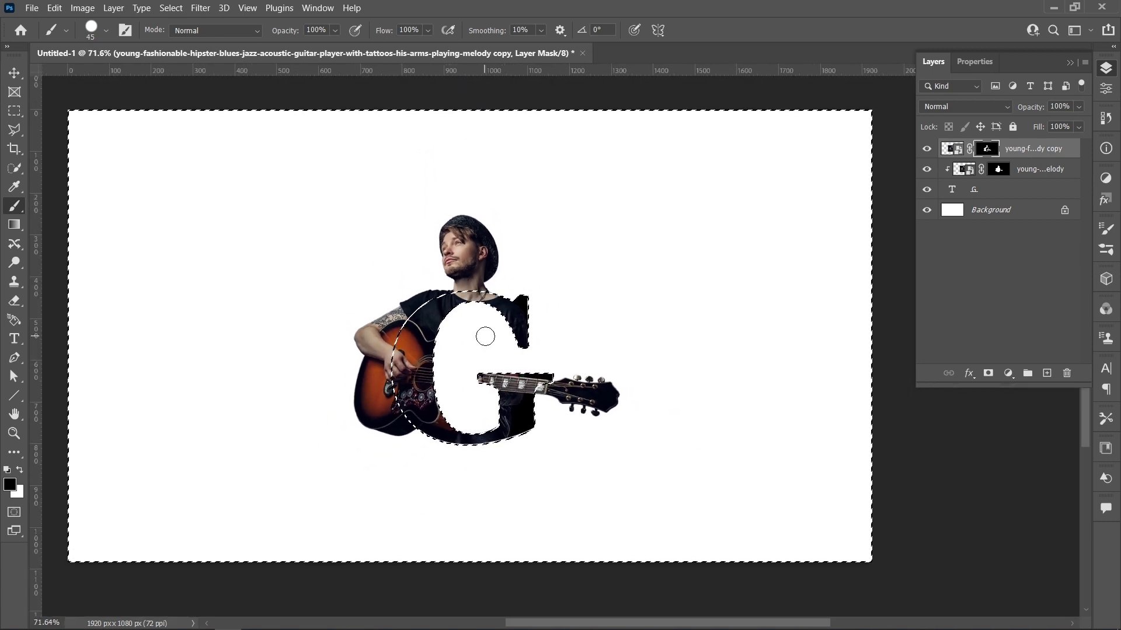
{"action": "left_click", "coordinate": [14, 73]}
- Deselect, recolour the G dark blue-grey with the eyedropper, and duplicate it as G copy
{"action": "left_click", "coordinate": [171, 8]}
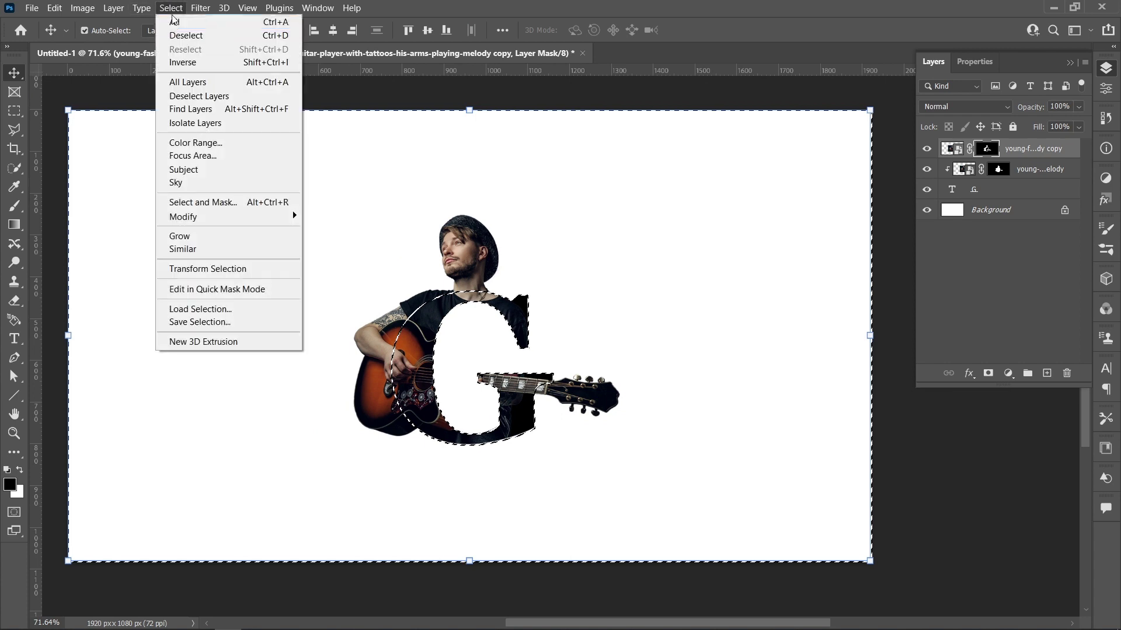
{"action": "left_click", "coordinate": [175, 36]}
{"action": "left_click", "coordinate": [469, 166]}
{"action": "left_click", "coordinate": [1012, 195]}
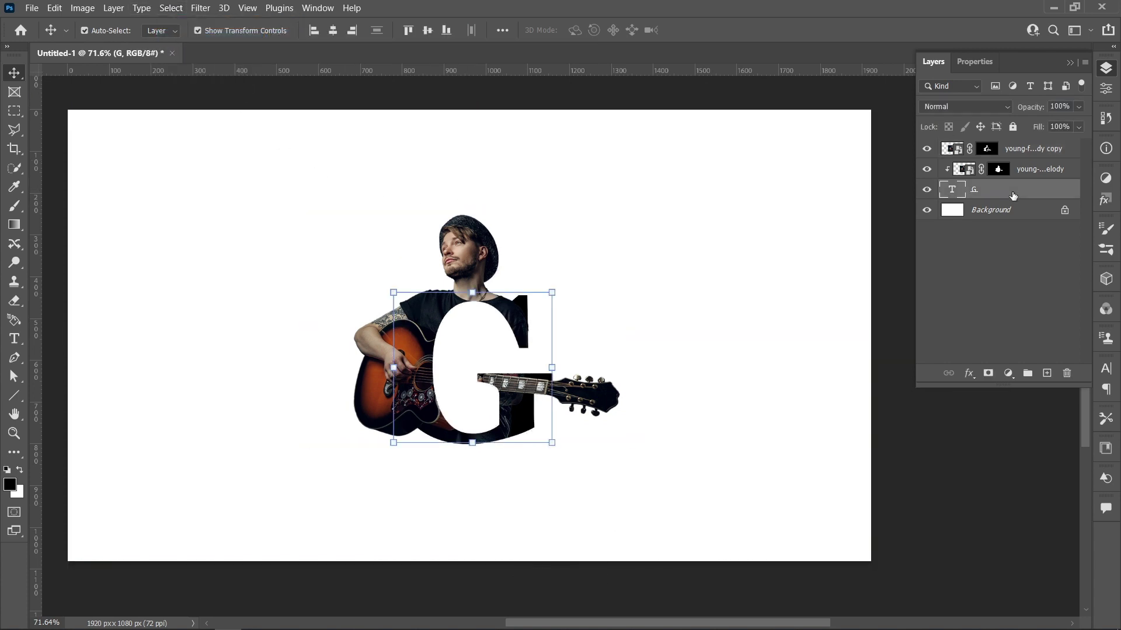
{"action": "left_click", "coordinate": [1105, 89]}
{"action": "left_click", "coordinate": [1047, 227]}
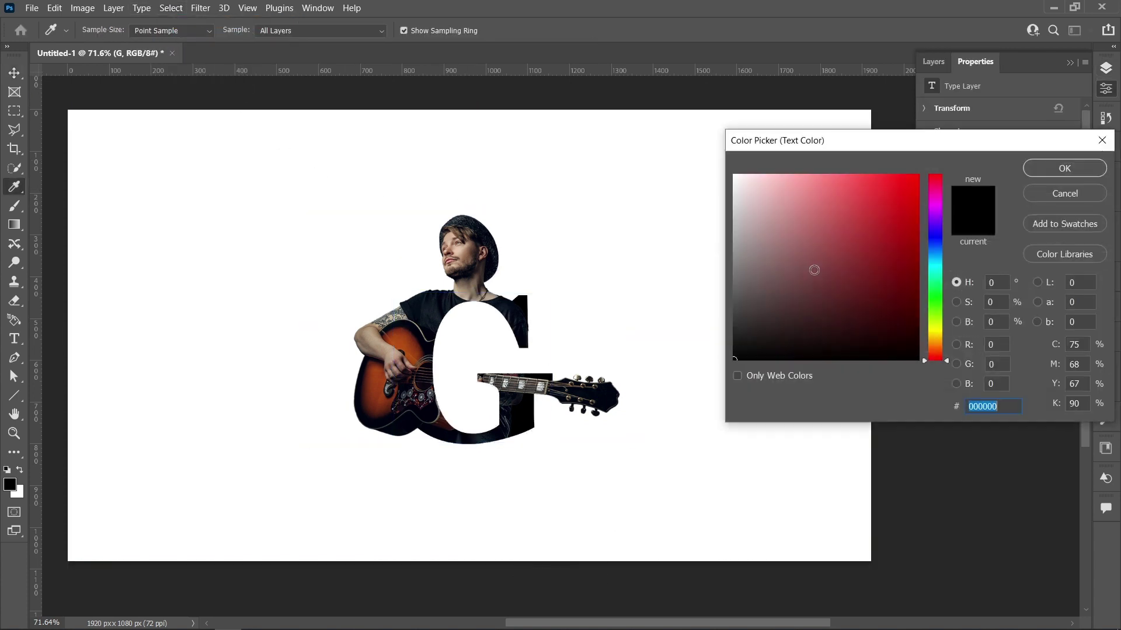
{"action": "left_click", "coordinate": [482, 436]}
{"action": "left_click", "coordinate": [1025, 171]}
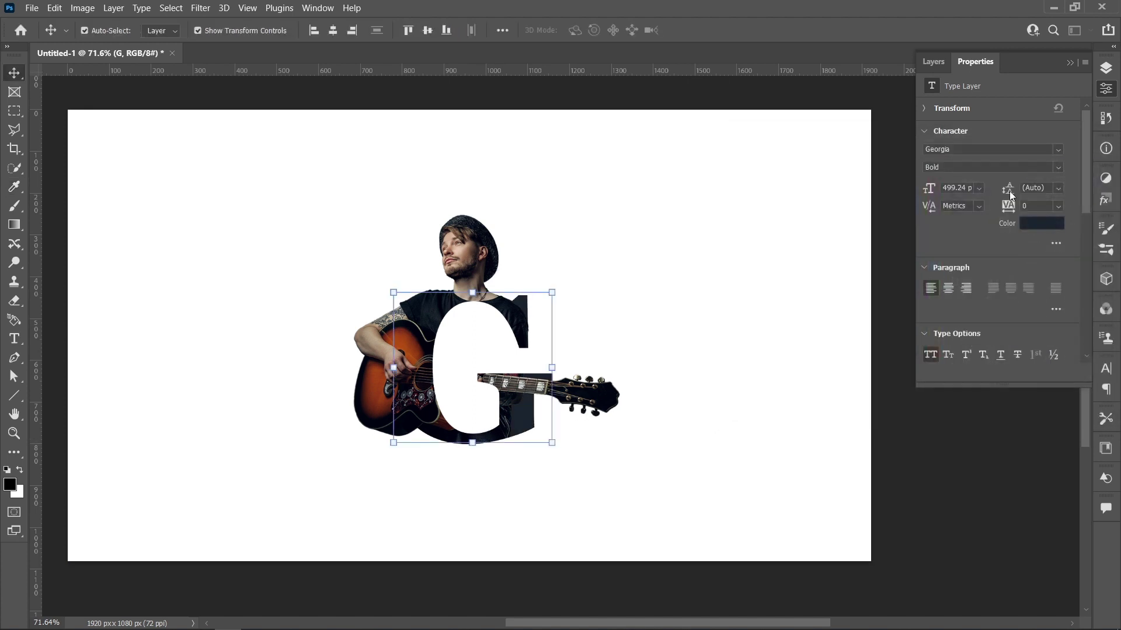
{"action": "left_click", "coordinate": [1106, 68]}
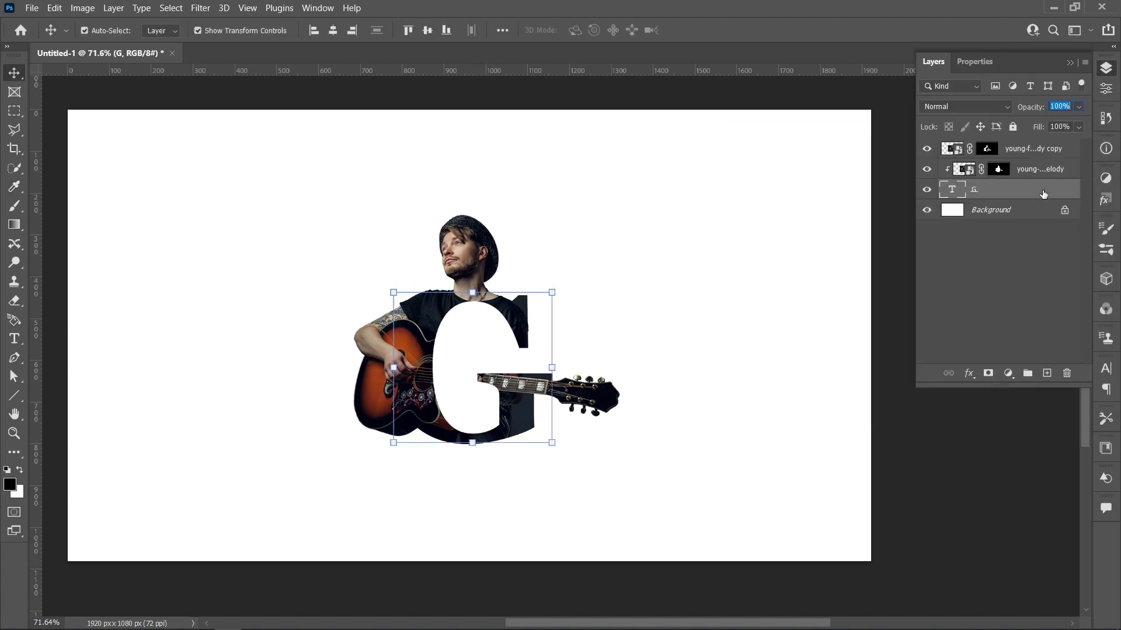
{"action": "key", "text": "ctrl+j"}
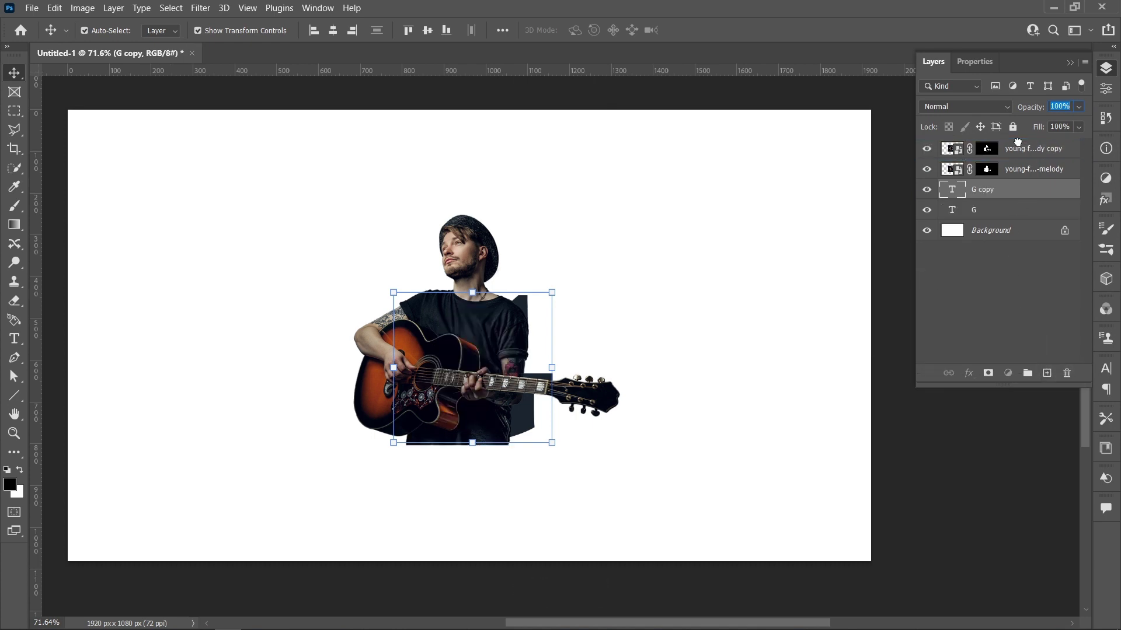
- Move G copy to the top and give it an 8 px dark inside stroke sampled from the G
{"action": "left_click_drag", "start_coordinate": [1017, 142], "coordinate": [1018, 144]}
{"action": "left_click", "coordinate": [968, 373]}
{"action": "left_click", "coordinate": [927, 386]}
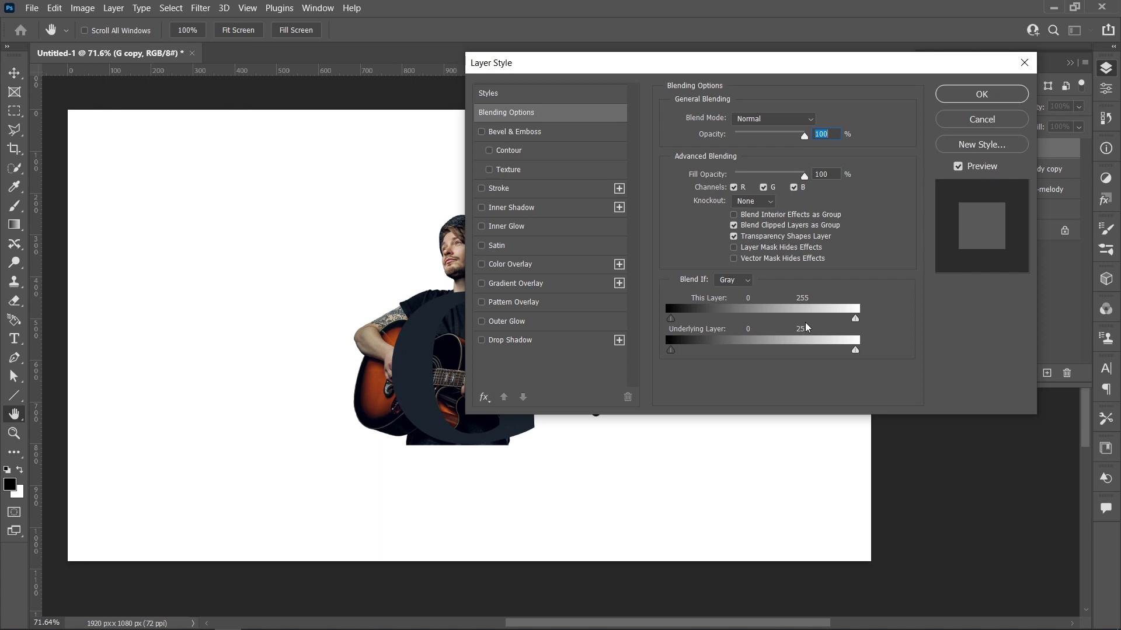
{"action": "left_click", "coordinate": [500, 189]}
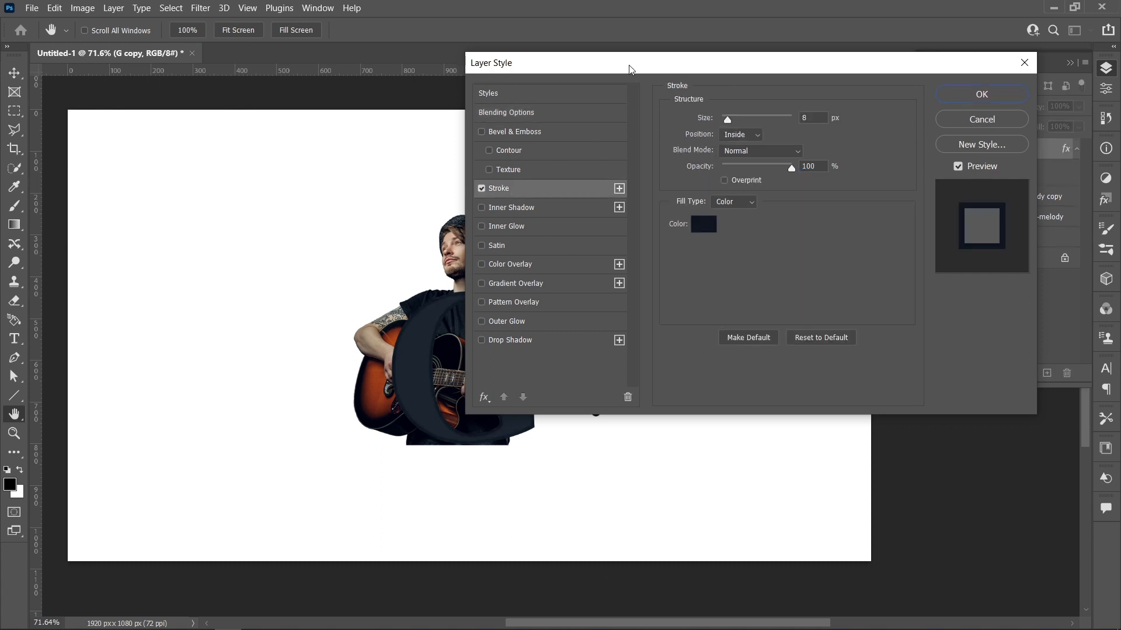
{"action": "left_click_drag", "start_coordinate": [629, 70], "coordinate": [768, 73]}
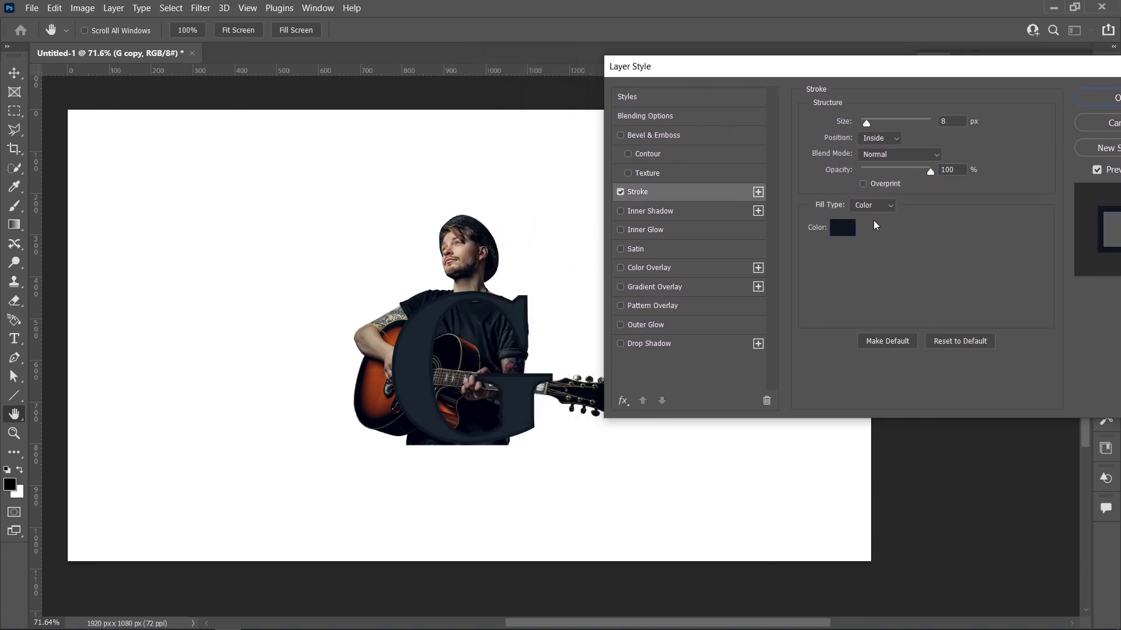
{"action": "left_click", "coordinate": [844, 227]}
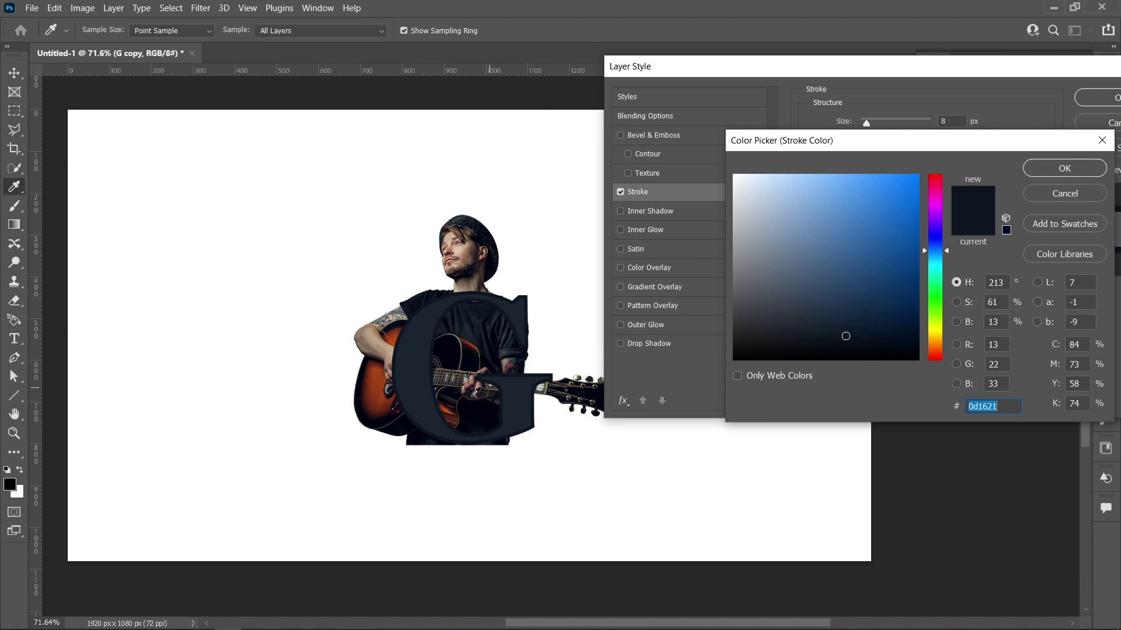
{"action": "left_click", "coordinate": [476, 428]}
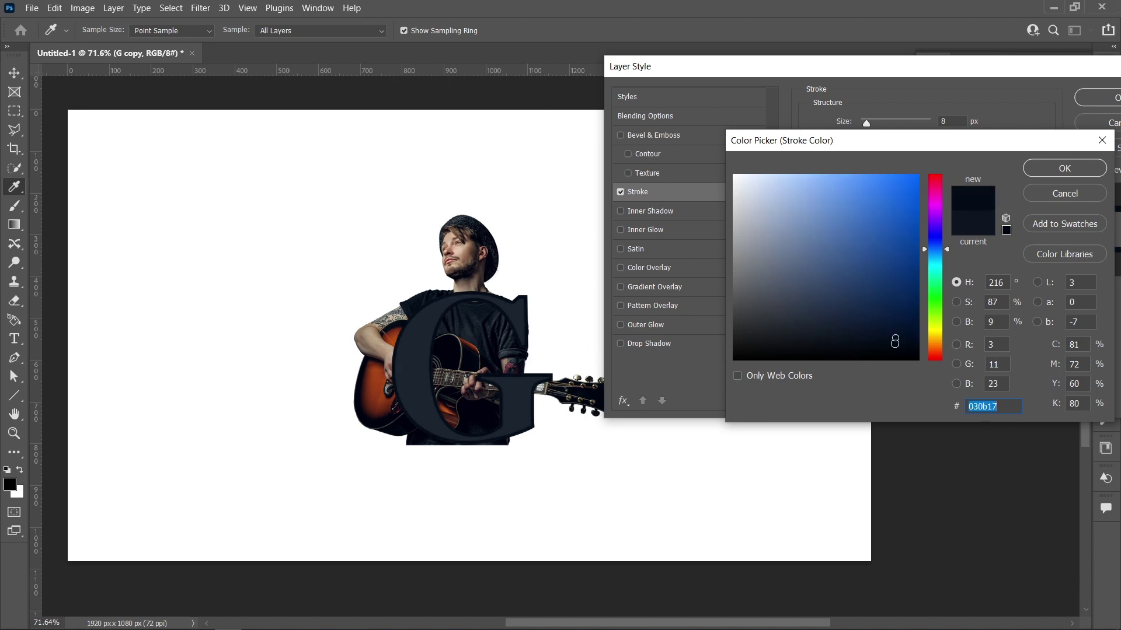
{"action": "left_click", "coordinate": [1059, 170]}
{"action": "left_click", "coordinate": [1079, 97]}
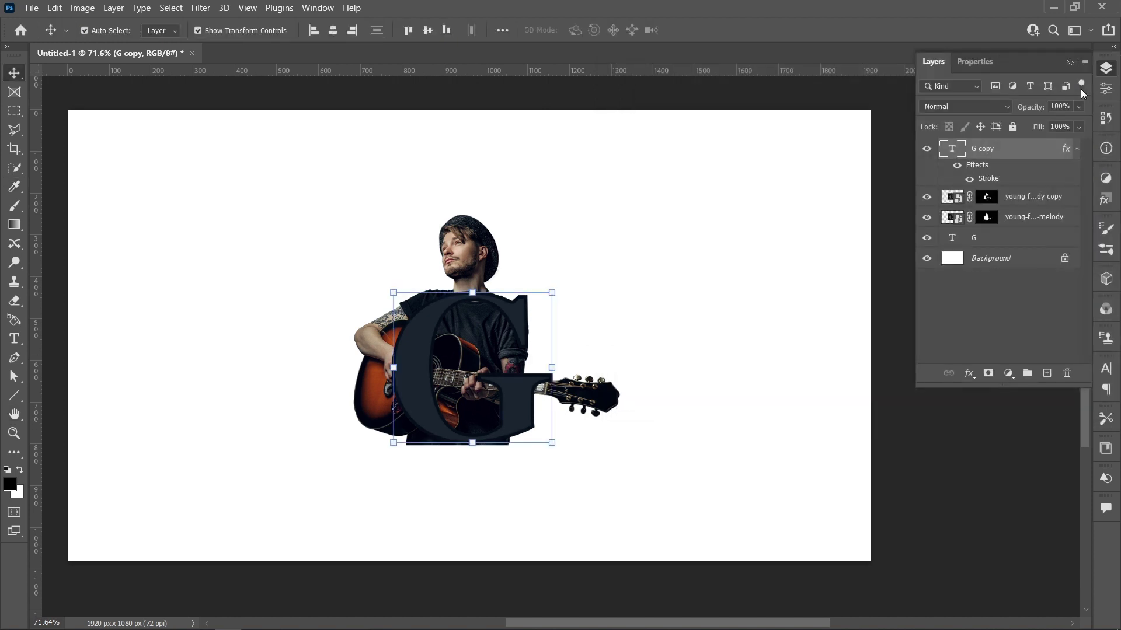
- Clip the lower guitarist layer to the G and set G copy's Fill to 0%
{"action": "right_click", "coordinate": [1025, 216]}
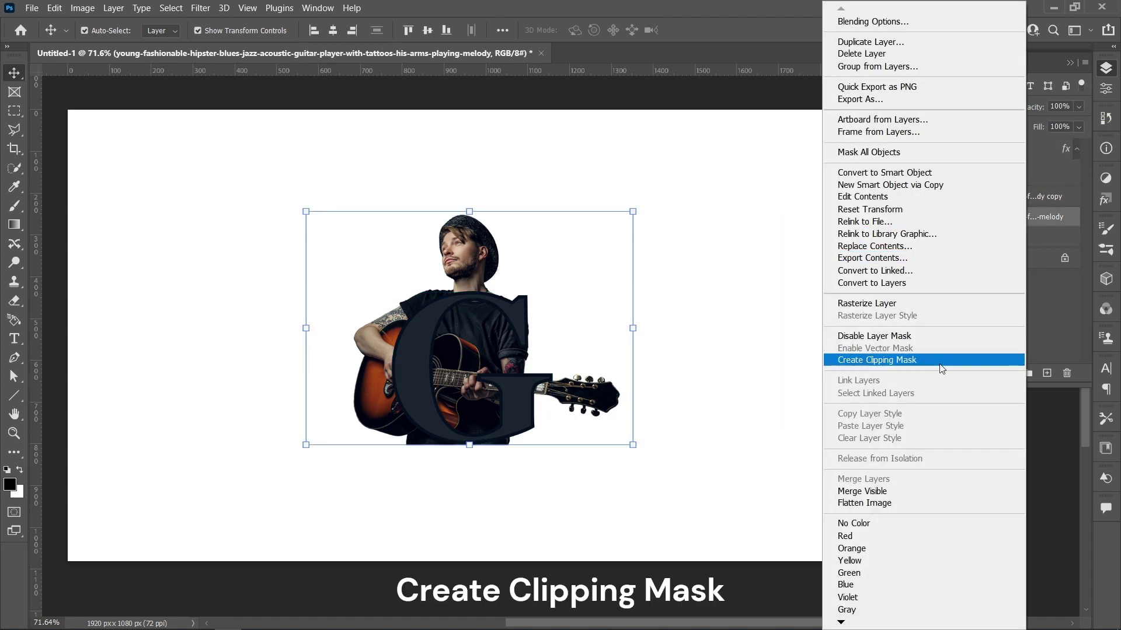
{"action": "left_click", "coordinate": [940, 363]}
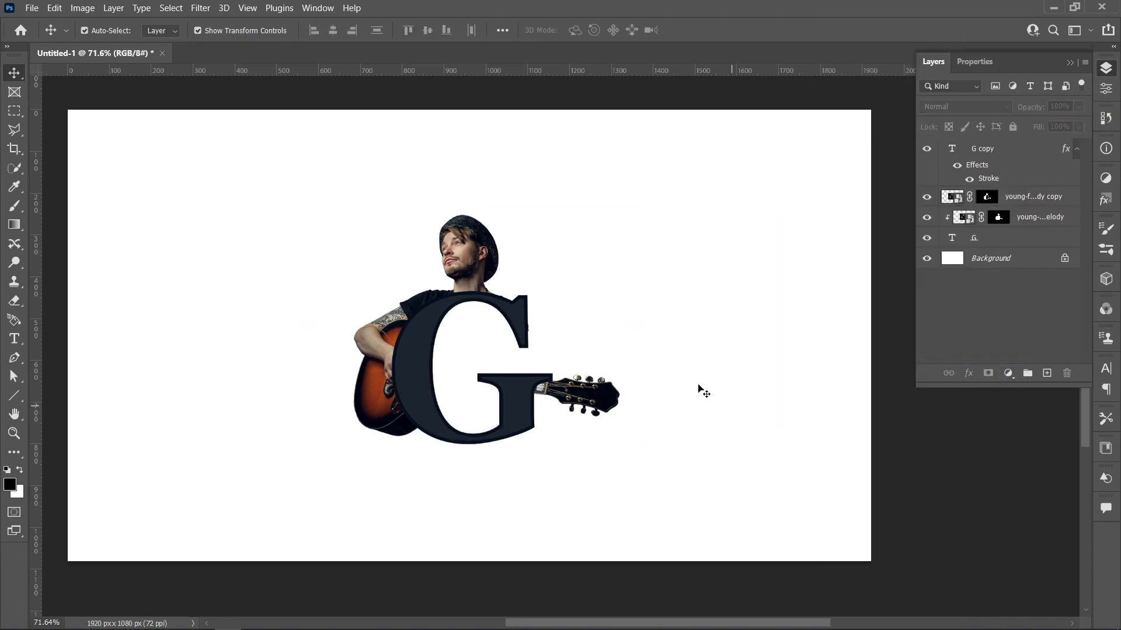
{"action": "left_click", "coordinate": [1014, 152]}
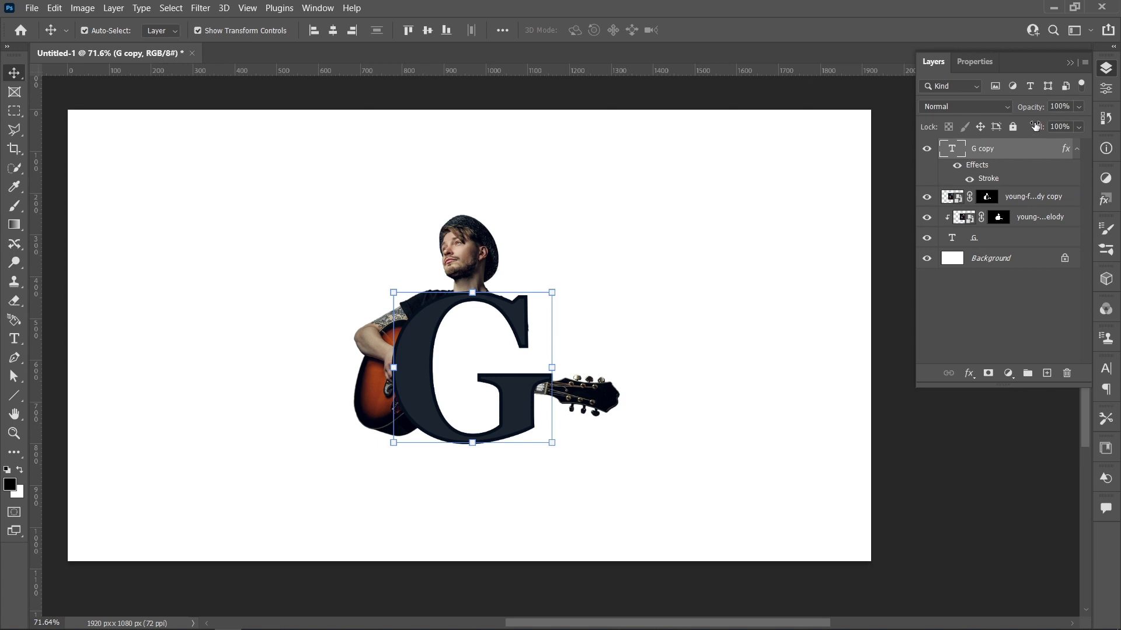
{"action": "left_click_drag", "start_coordinate": [1035, 126], "coordinate": [883, 137]}
- Thin the G copy layer's outline stroke from 8 px to 5 px
{"action": "left_click", "coordinate": [792, 324]}
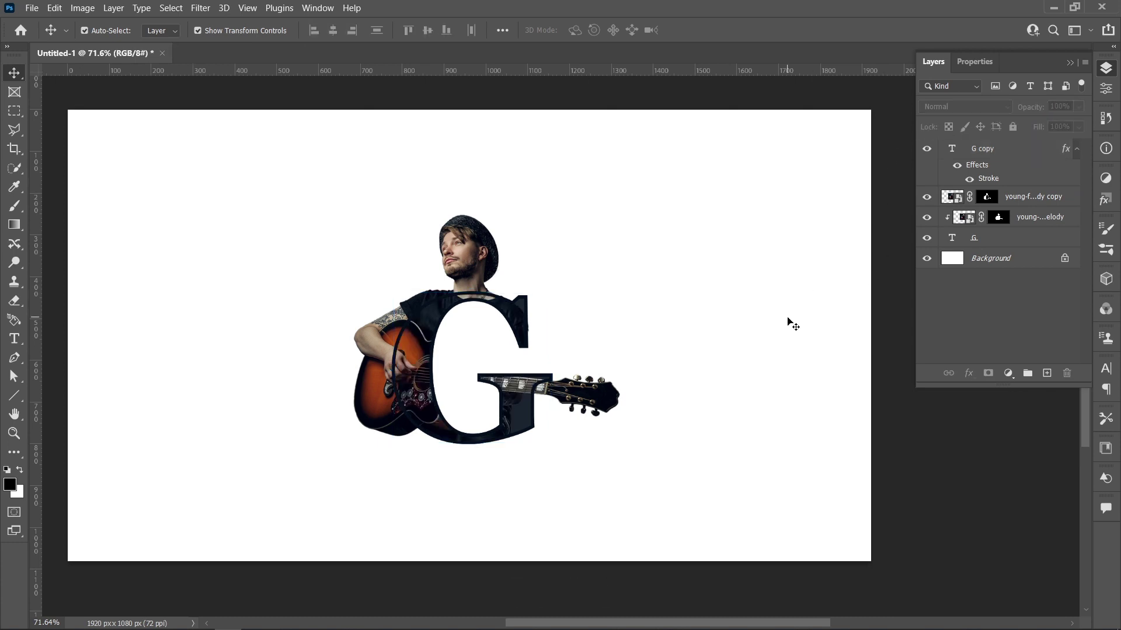
{"action": "left_click", "coordinate": [1037, 151]}
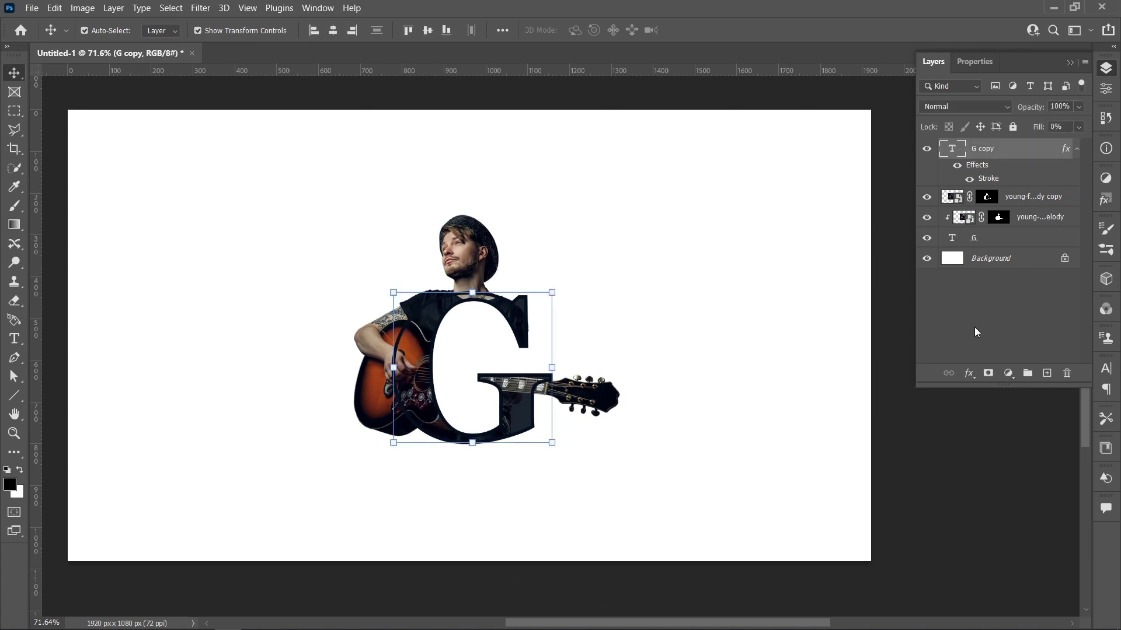
{"action": "left_click", "coordinate": [968, 373]}
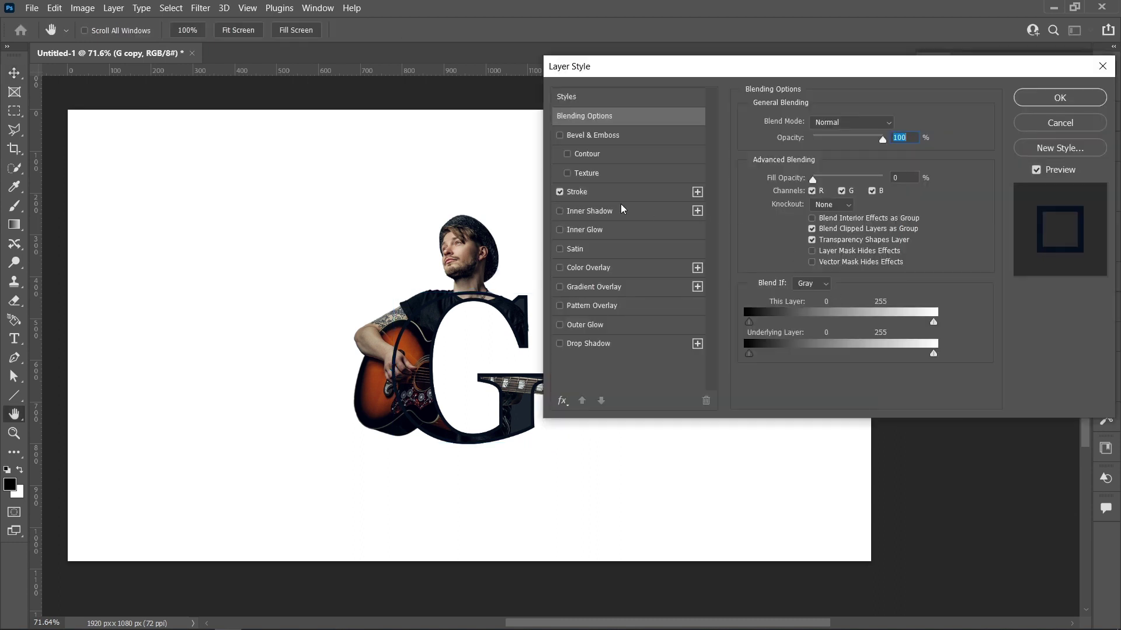
{"action": "left_click", "coordinate": [622, 192]}
{"action": "key", "text": "Down"}
{"action": "key", "text": "Down"}
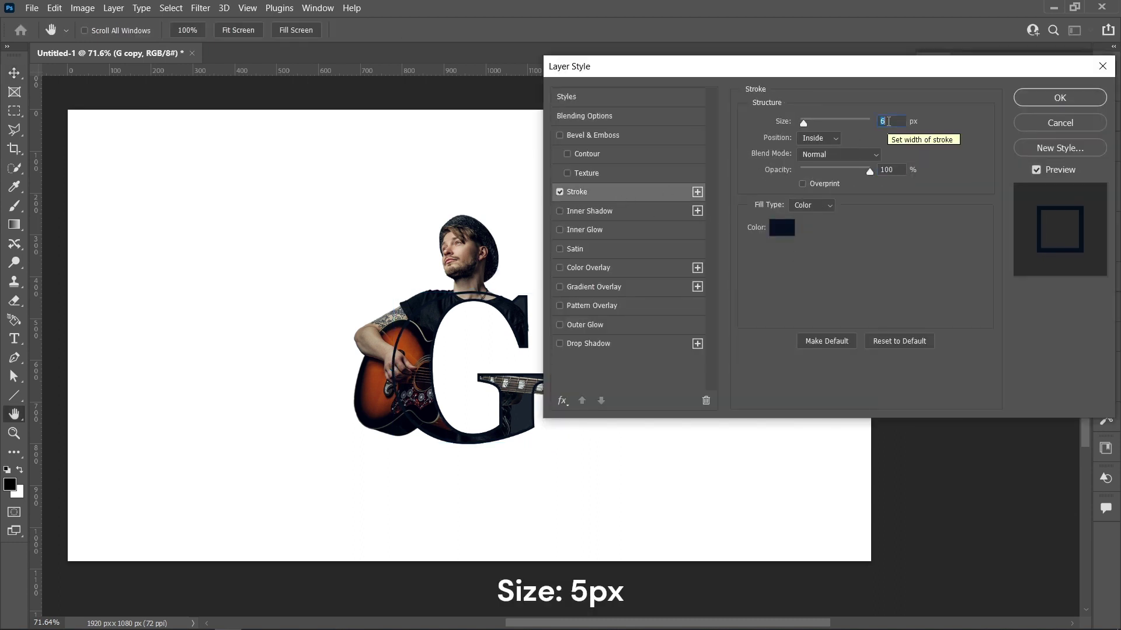
{"action": "left_click", "coordinate": [1057, 99]}
{"action": "key", "text": "shift"}
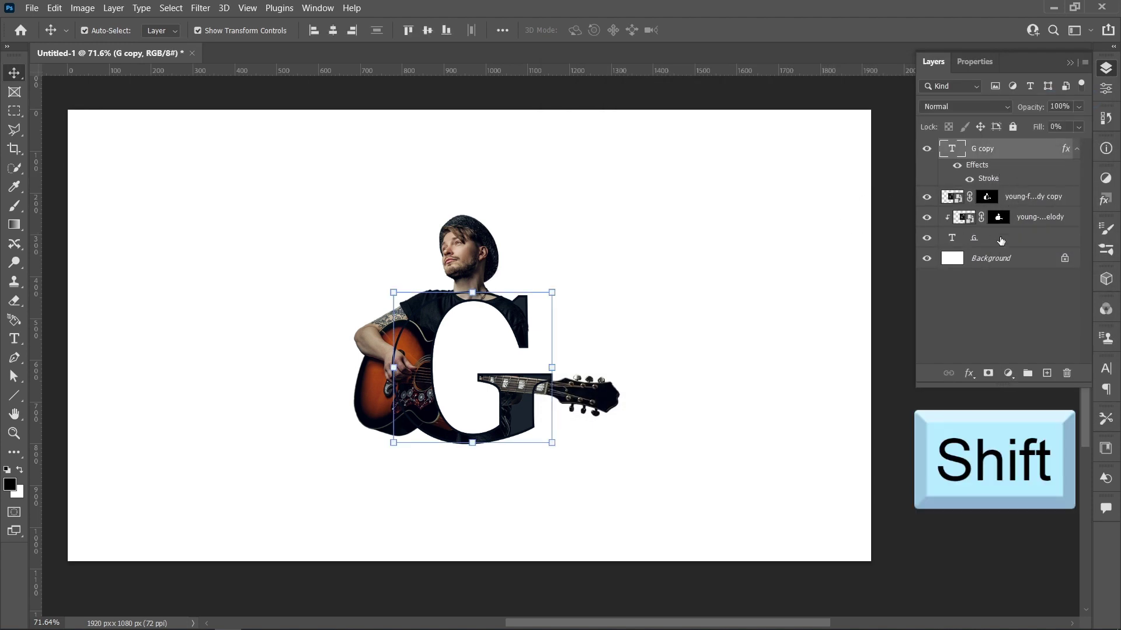
- Group the G copy through G layers as Group 1 and scale the group up slightly
{"action": "left_click", "coordinate": [1000, 240], "text": "shift"}
{"action": "key", "text": "ctrl+g"}
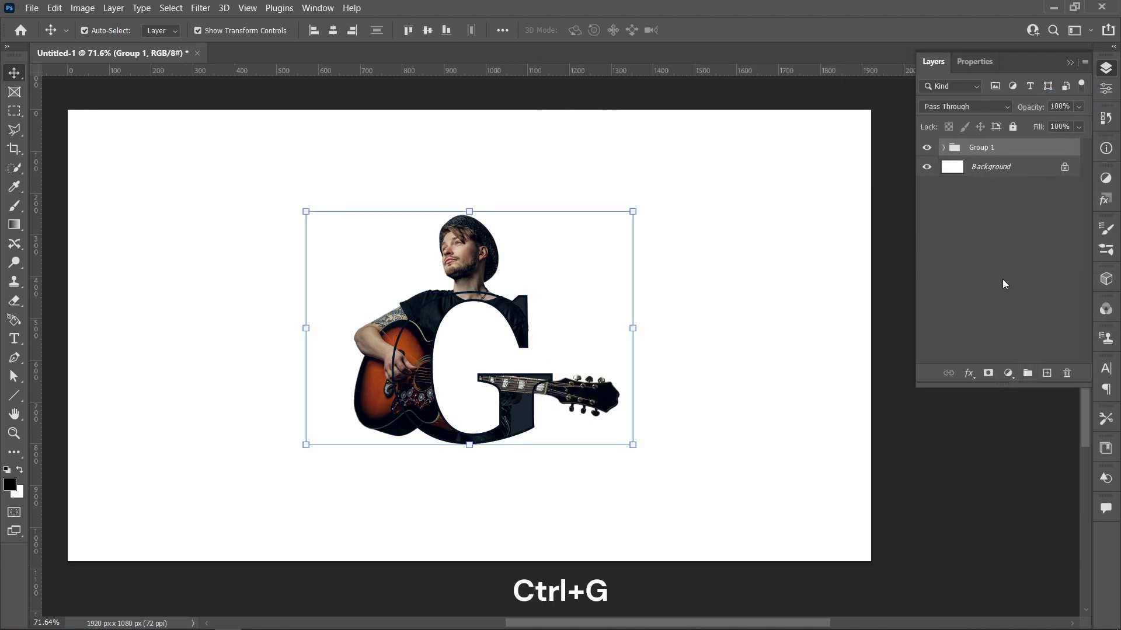
{"action": "key", "text": "ctrl+t"}
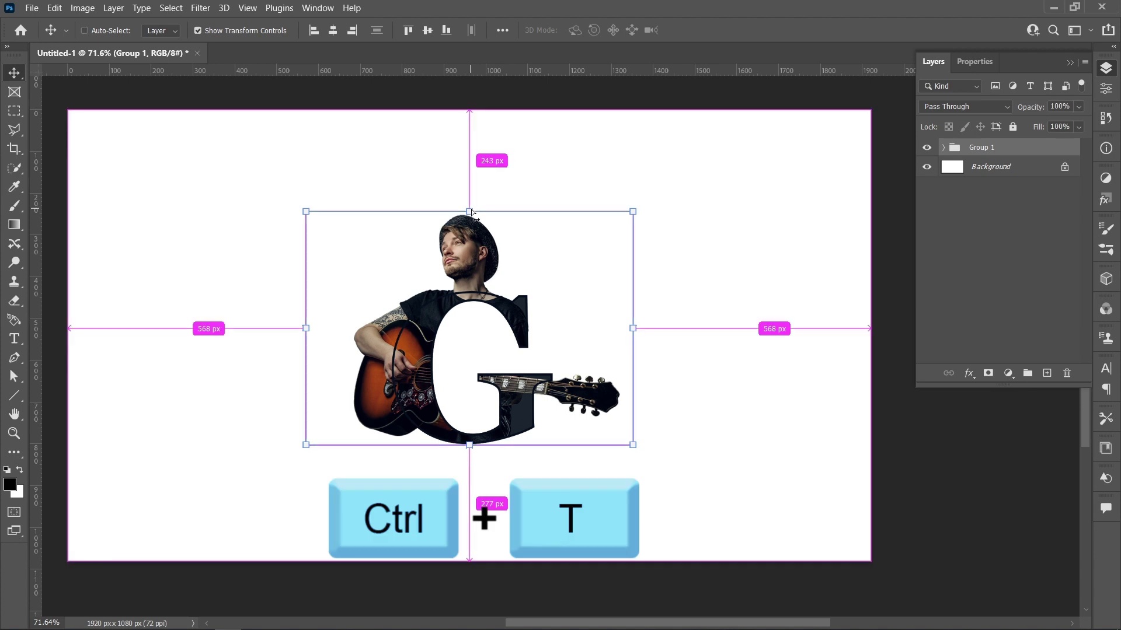
{"action": "left_click_drag", "start_coordinate": [470, 210], "coordinate": [469, 155]}
{"action": "left_click", "coordinate": [723, 30]}
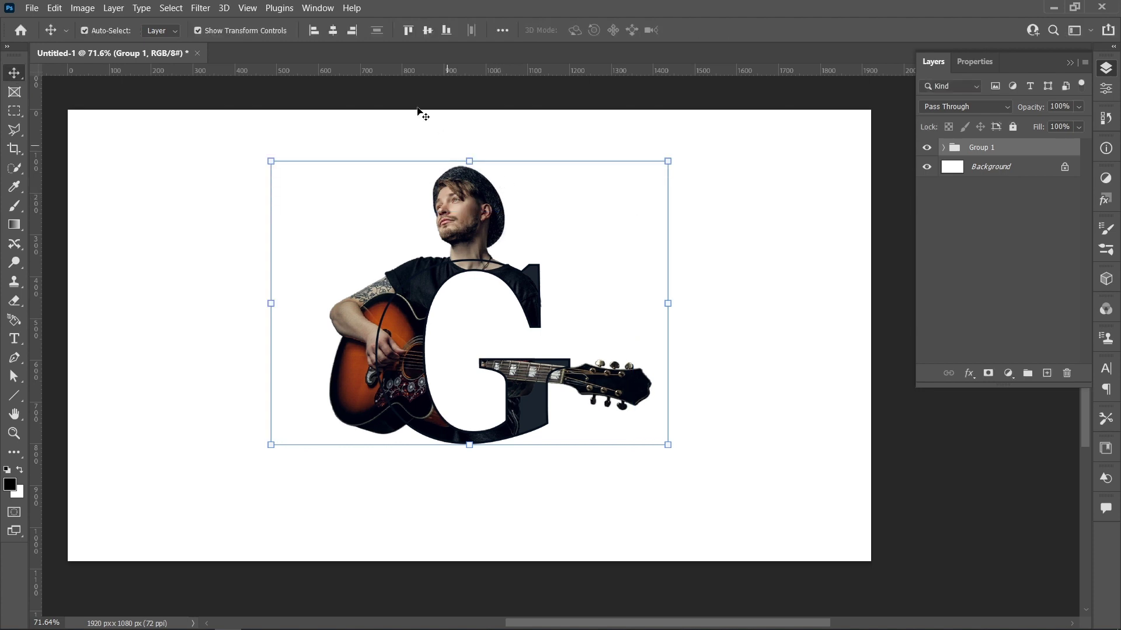
{"action": "left_click", "coordinate": [513, 104]}
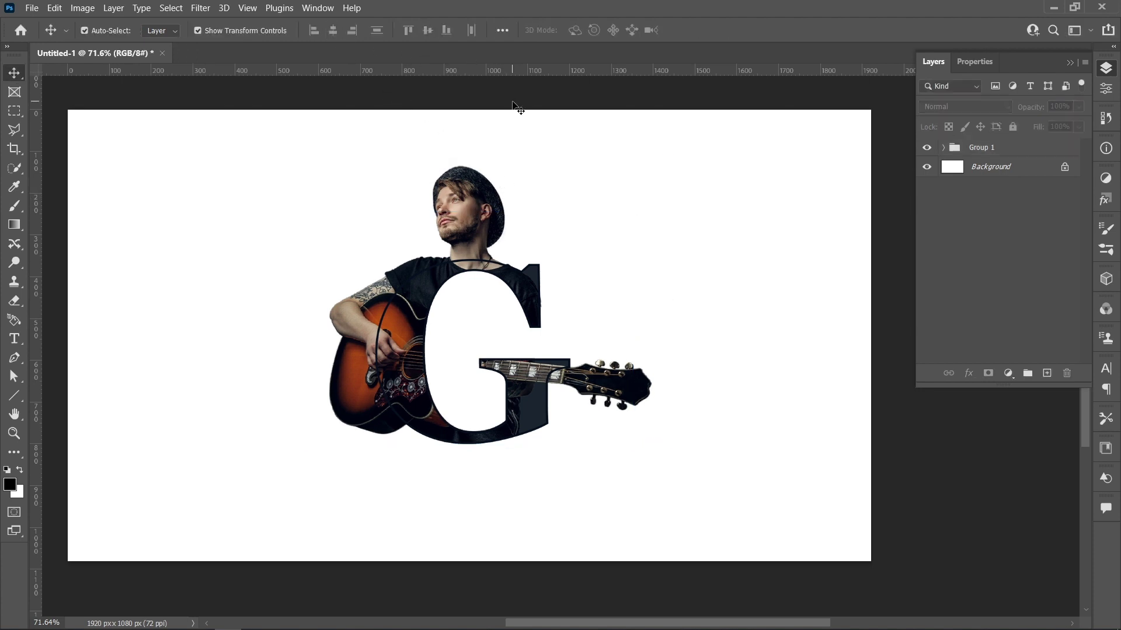
{"action": "left_click", "coordinate": [993, 167]}
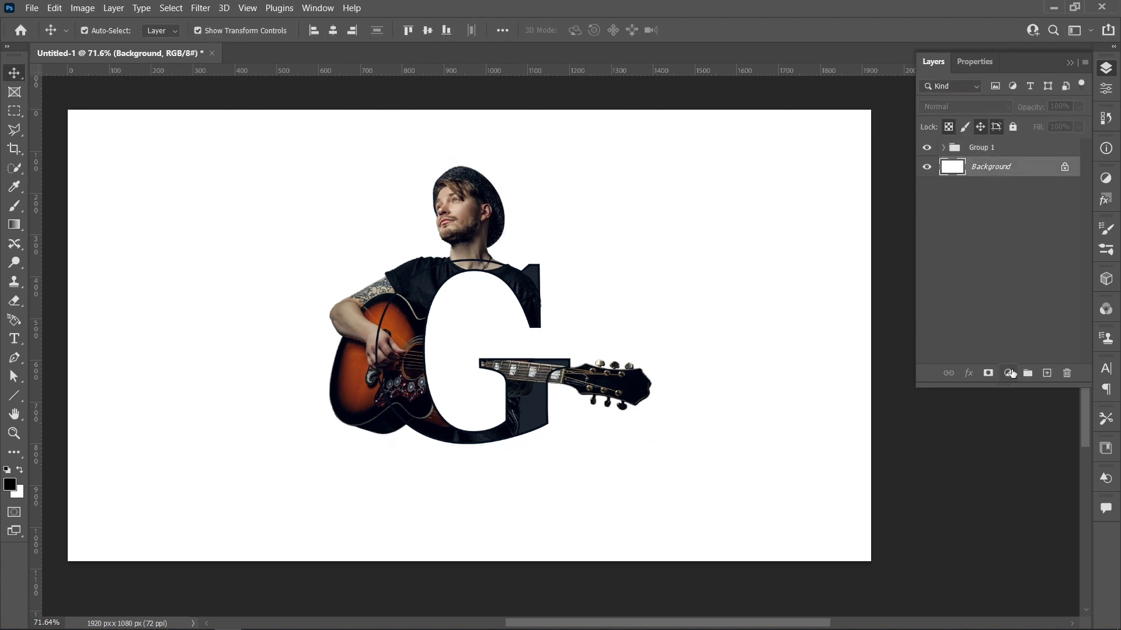
- Add a gradient fill layer starting from the foreground-to-background preset
{"action": "left_click", "coordinate": [1008, 373]}
{"action": "left_click", "coordinate": [1017, 129]}
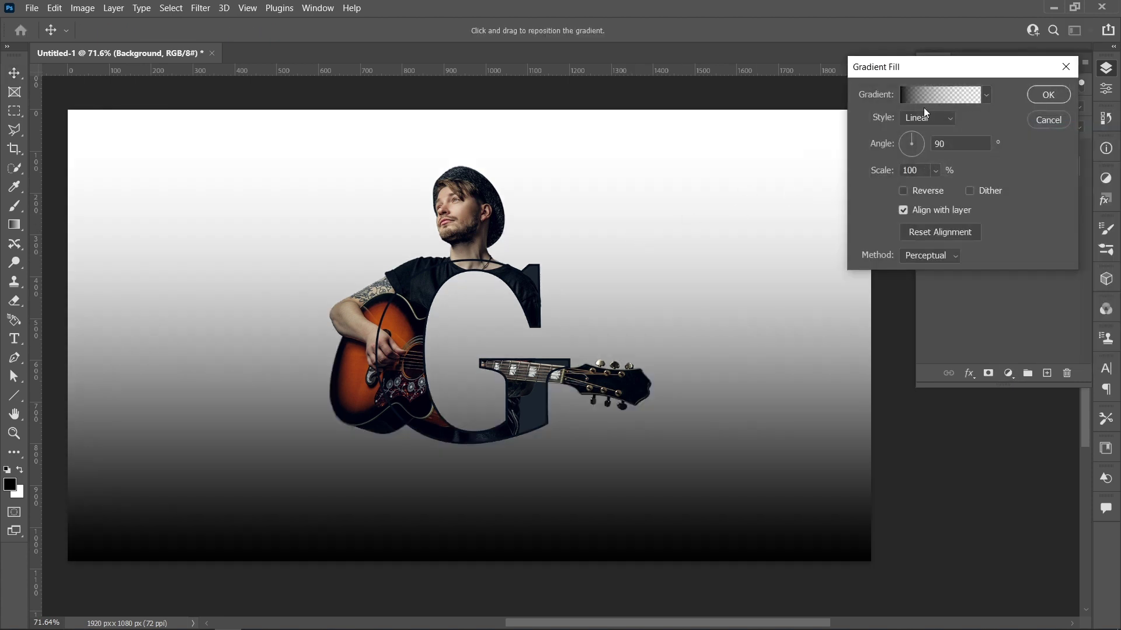
{"action": "left_click", "coordinate": [924, 99]}
{"action": "left_click", "coordinate": [758, 124]}
{"action": "left_click", "coordinate": [777, 147]}
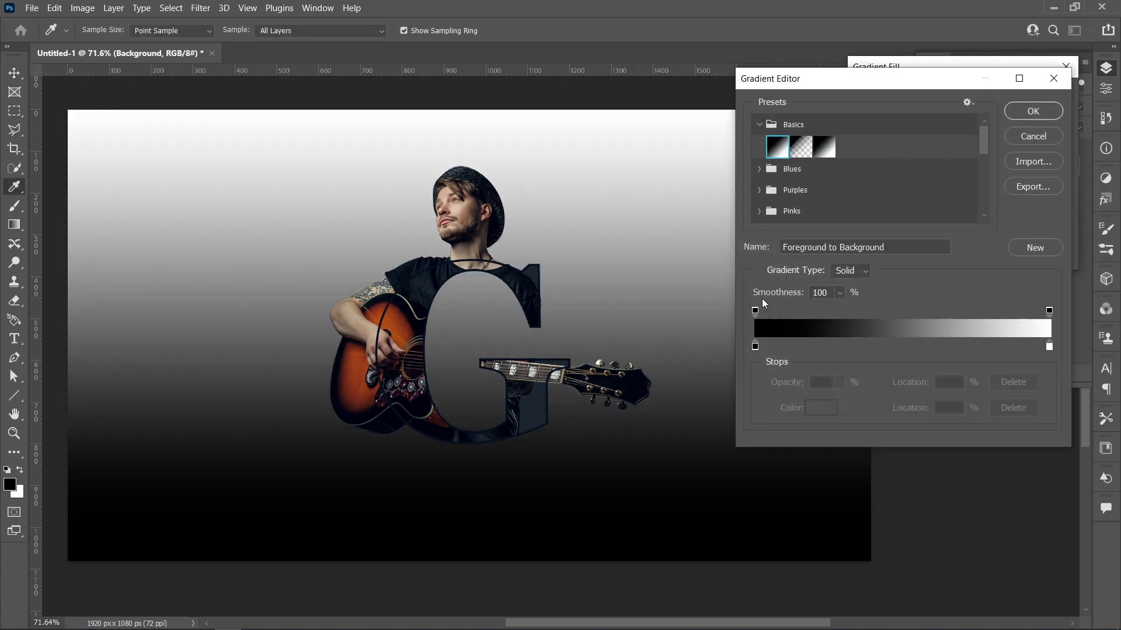
- Set the gradient's left colour stop to navy #1b3757
{"action": "left_click", "coordinate": [754, 346]}
{"action": "left_click", "coordinate": [536, 407]}
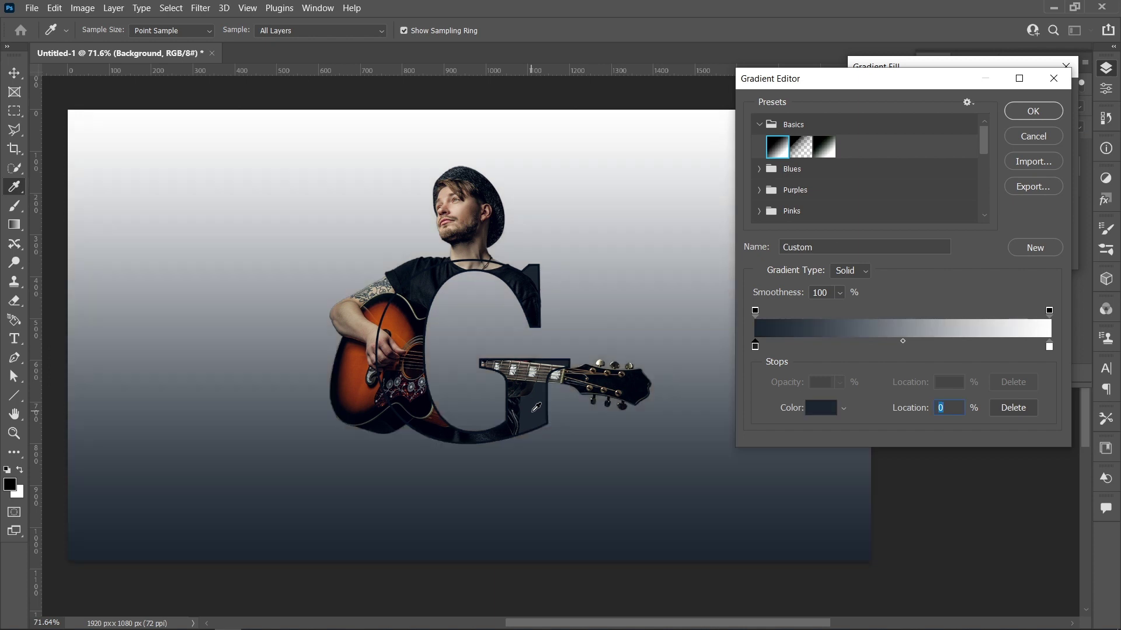
{"action": "left_click", "coordinate": [820, 408]}
{"action": "left_click", "coordinate": [862, 296]}
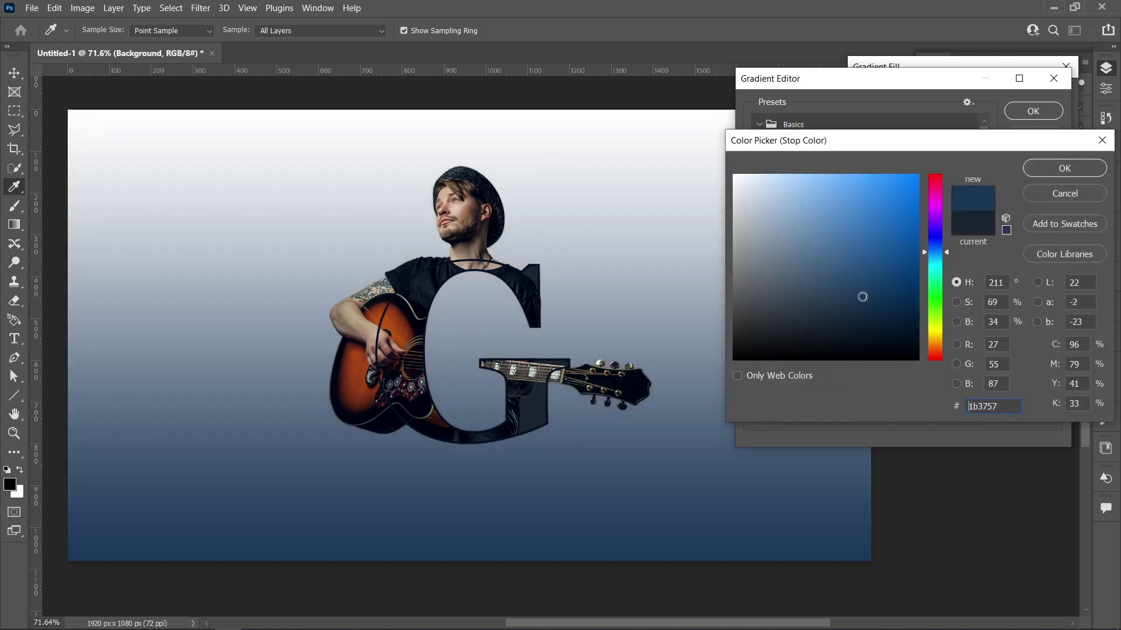
{"action": "left_click", "coordinate": [1038, 169]}
- Set the gradient's right colour stop to a mid-blue
{"action": "left_click", "coordinate": [1049, 347]}
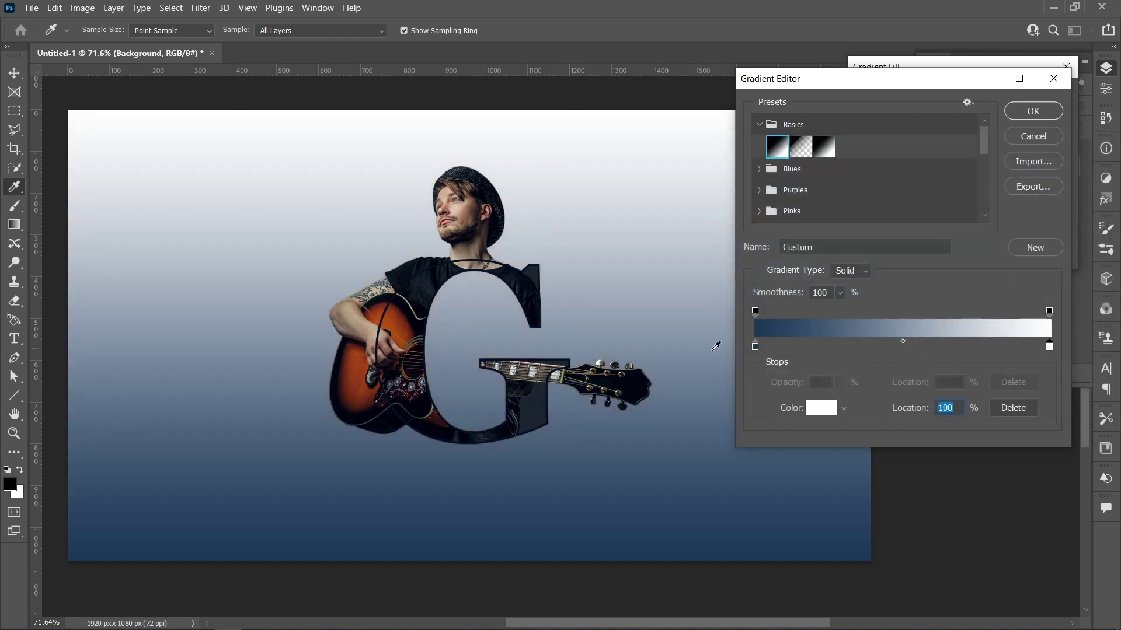
{"action": "left_click", "coordinate": [531, 385]}
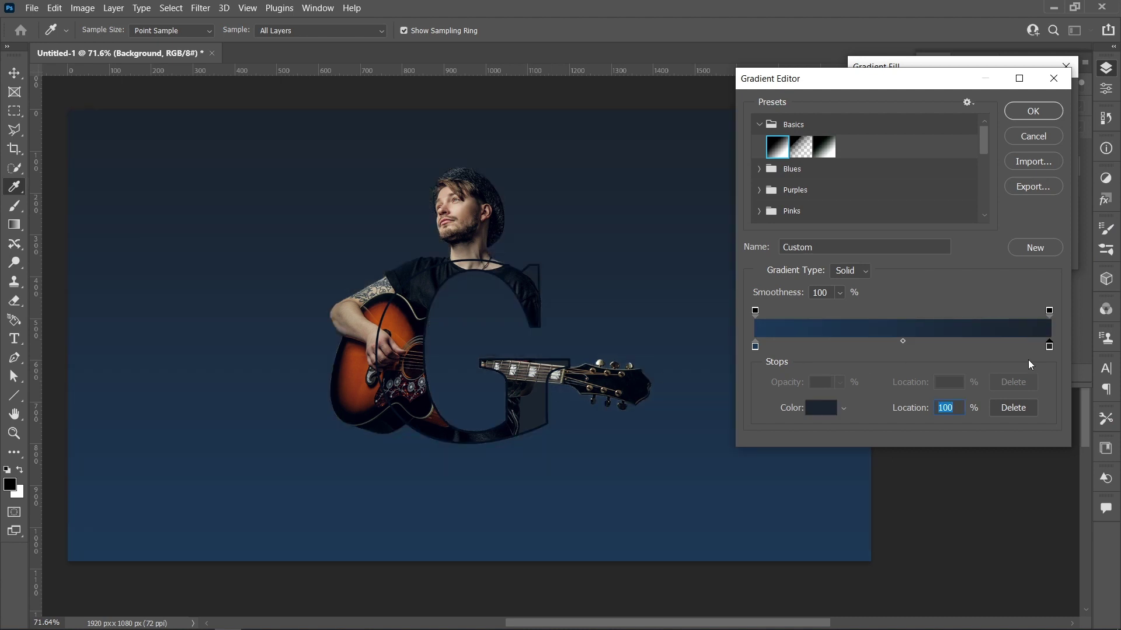
{"action": "left_click", "coordinate": [821, 408]}
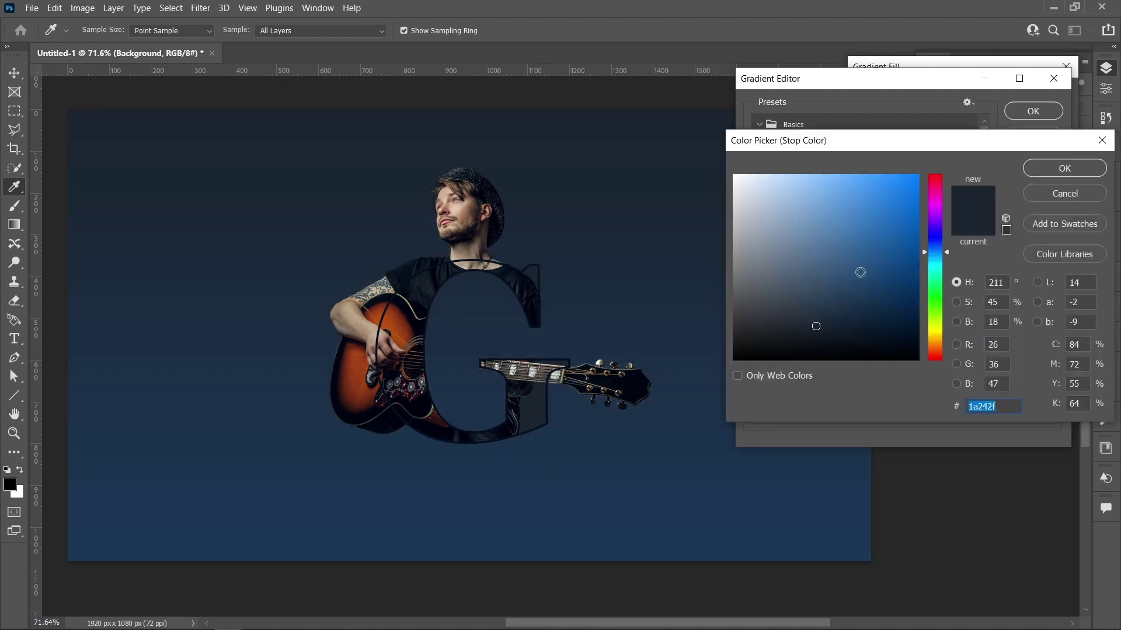
{"action": "left_click_drag", "start_coordinate": [857, 268], "coordinate": [835, 257]}
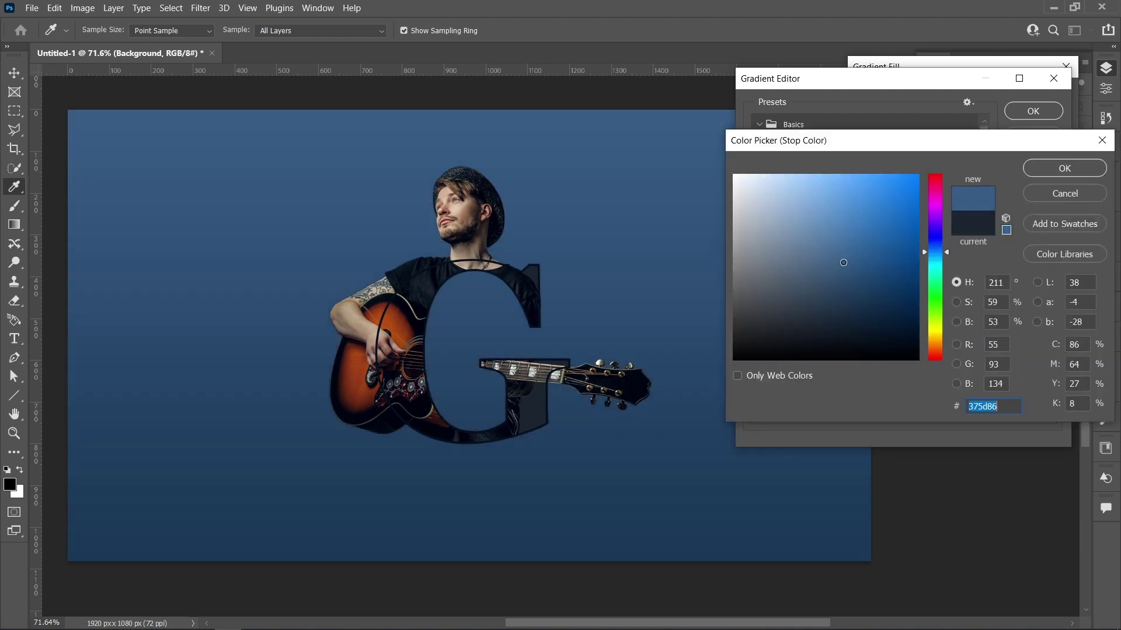
{"action": "left_click", "coordinate": [1036, 173]}
- Make the gradient radial and reversed, centred up-left, with an enlarged scale
{"action": "left_click", "coordinate": [1032, 111]}
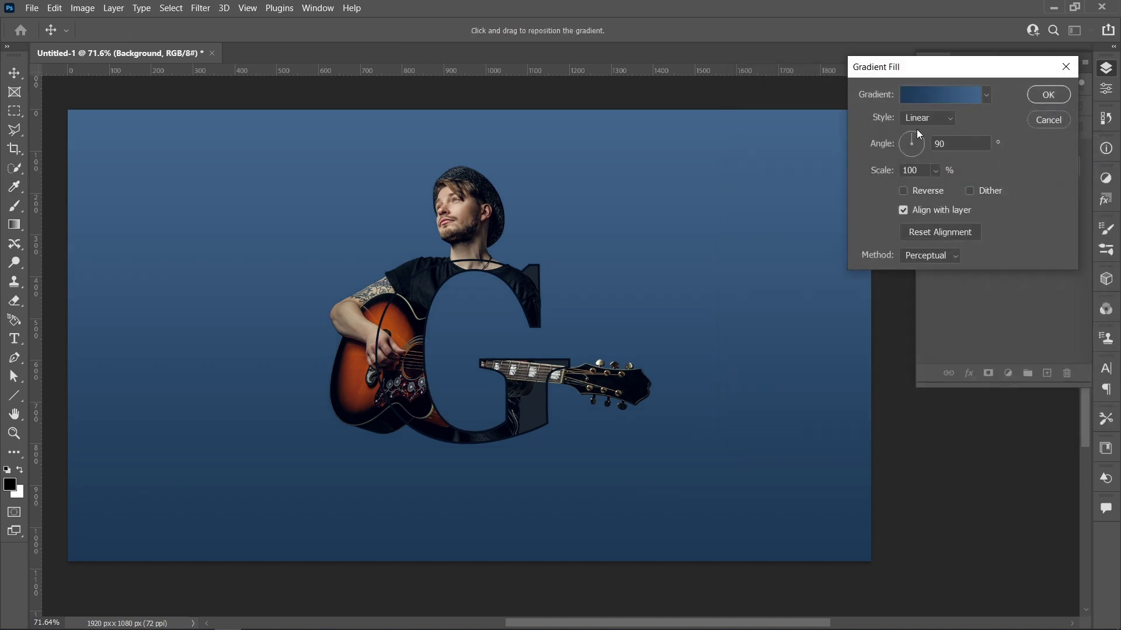
{"action": "left_click", "coordinate": [928, 118]}
{"action": "left_click", "coordinate": [914, 143]}
{"action": "left_click", "coordinate": [904, 191]}
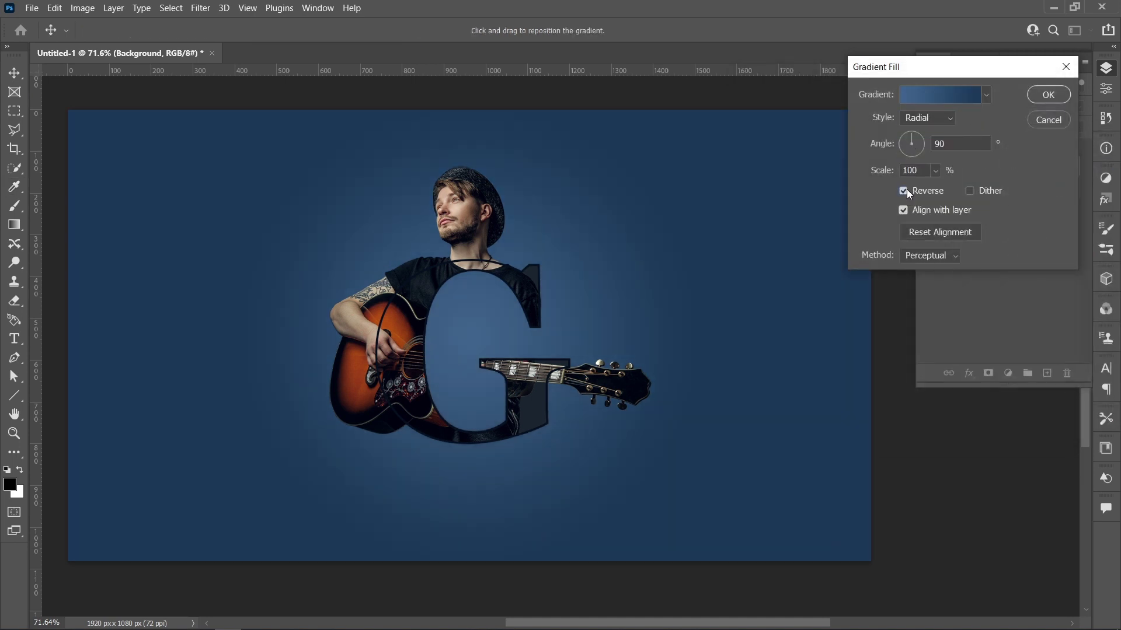
{"action": "mouse_move", "coordinate": [484, 335]}
{"action": "left_mouse_down"}
{"action": "mouse_move", "coordinate": [293, 247]}
{"action": "mouse_move", "coordinate": [283, 230]}
{"action": "left_mouse_up"}
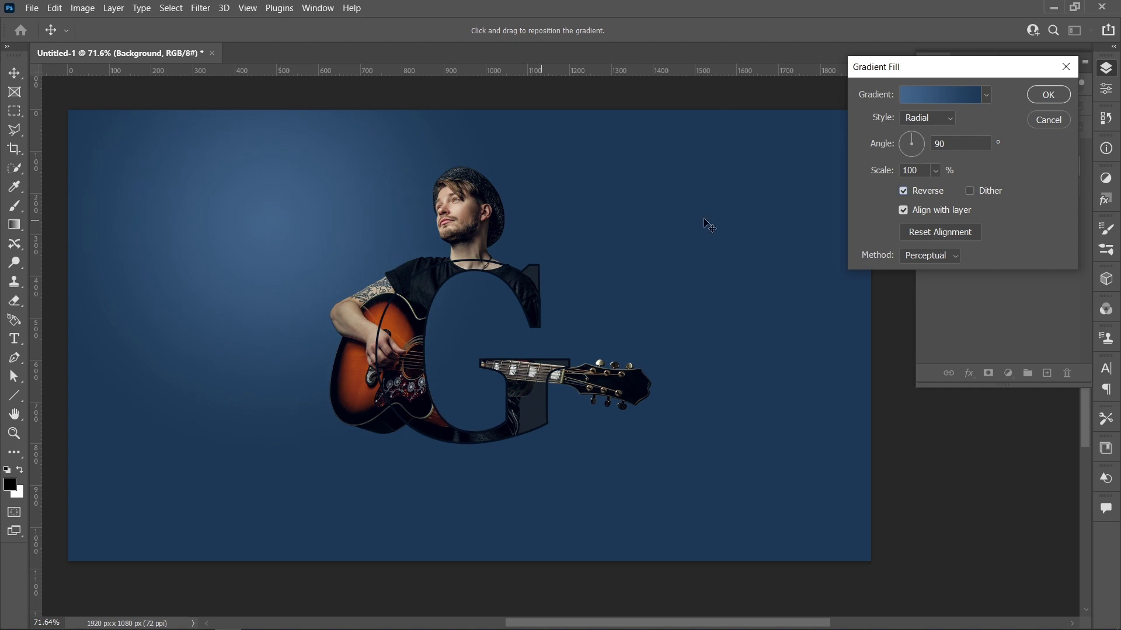
{"action": "left_click_drag", "start_coordinate": [883, 169], "coordinate": [890, 175]}
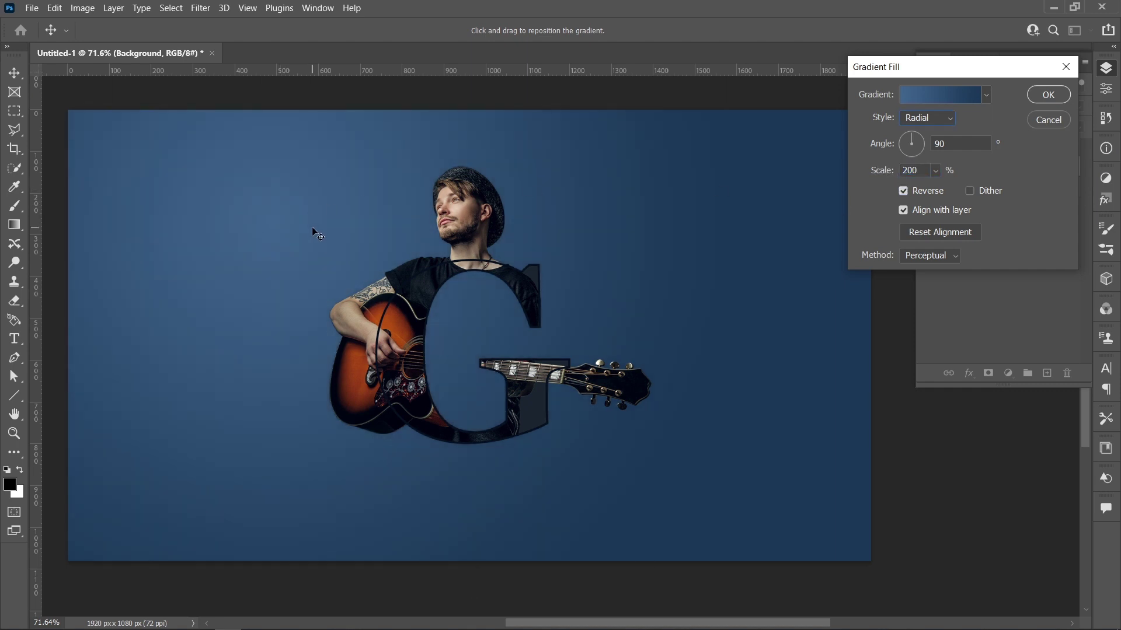
- Brighten the right stop's blue, shift the glow further left, and confirm Gradient Fill 1
{"action": "left_click", "coordinate": [915, 92]}
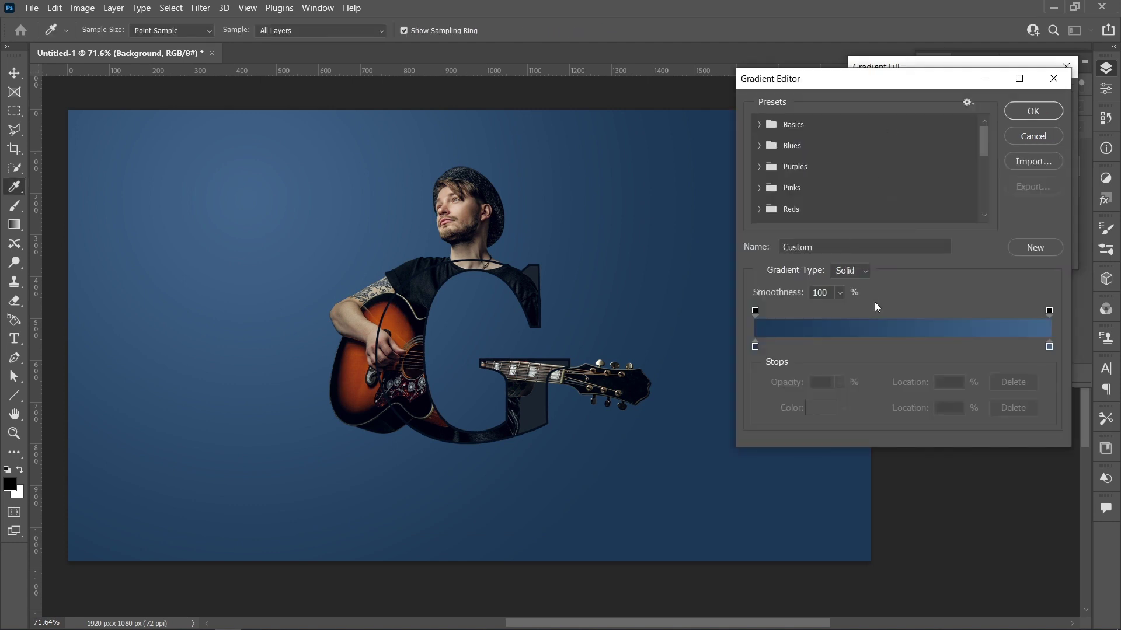
{"action": "left_click", "coordinate": [1049, 346]}
{"action": "left_click", "coordinate": [821, 408]}
{"action": "left_click", "coordinate": [866, 225]}
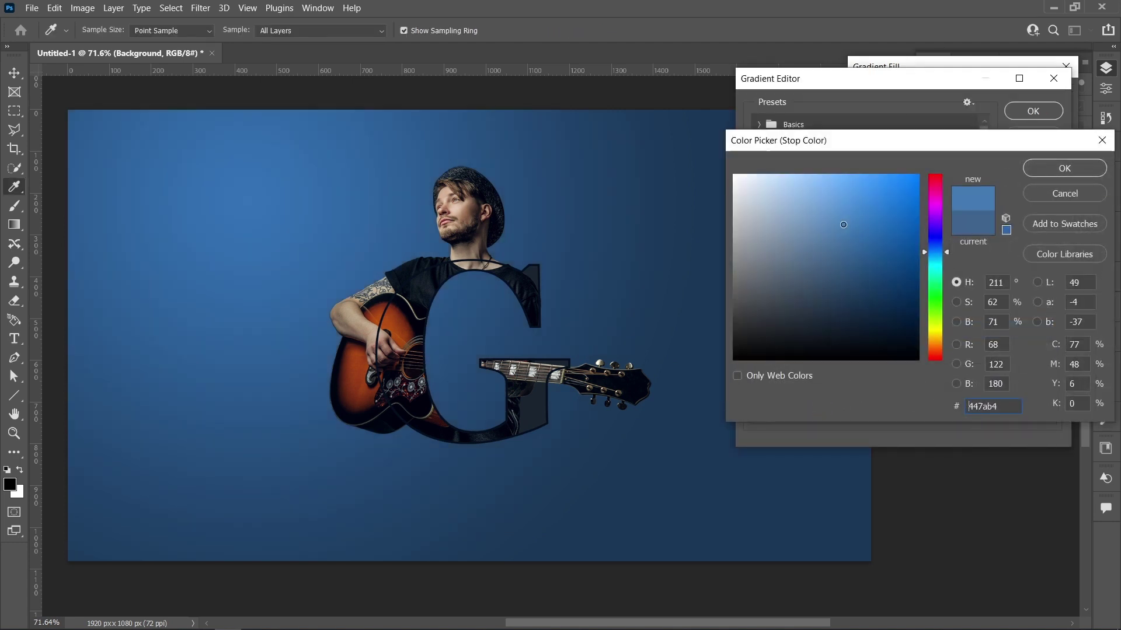
{"action": "left_click", "coordinate": [840, 223]}
{"action": "key", "text": "Return"}
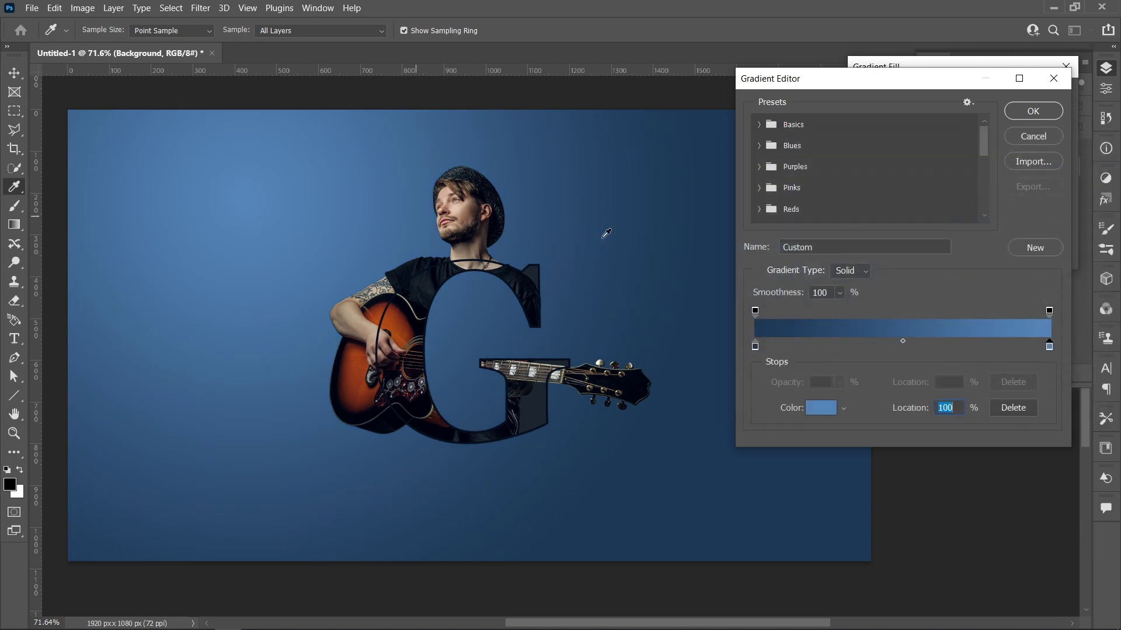
{"action": "left_click", "coordinate": [1032, 111]}
{"action": "mouse_move", "coordinate": [270, 225]}
{"action": "left_mouse_down"}
{"action": "mouse_move", "coordinate": [205, 207]}
{"action": "mouse_move", "coordinate": [277, 239]}
{"action": "left_mouse_up"}
{"action": "left_click", "coordinate": [1046, 95]}
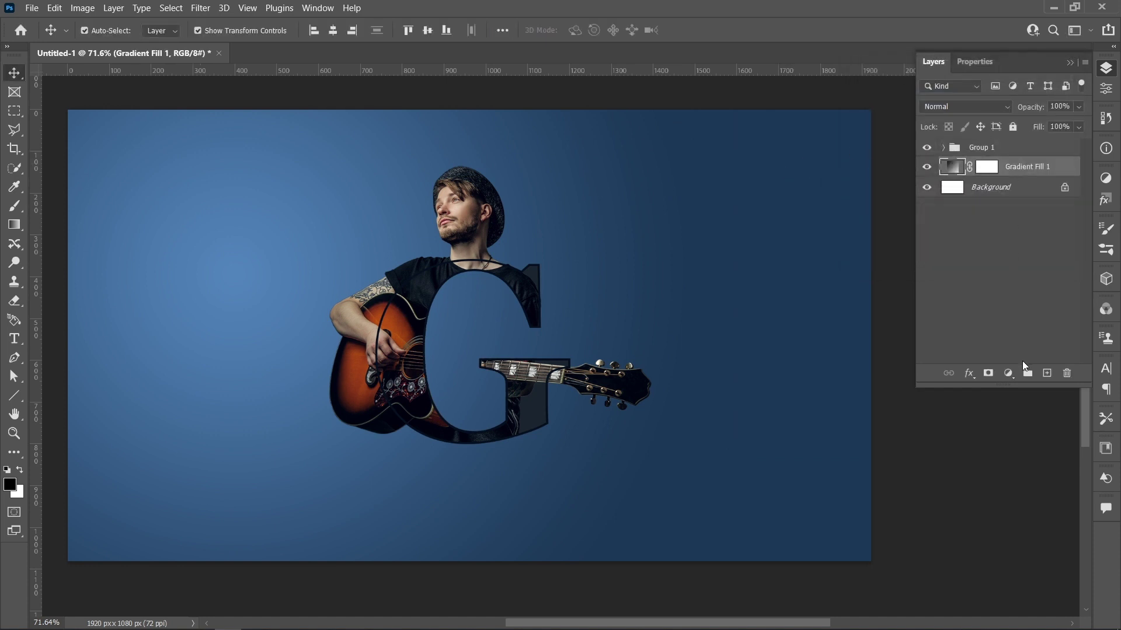
- On a new Layer 1, paint one black dab left of the guitarist using a ~400 px, 0% hardness brush
{"action": "left_click", "coordinate": [1046, 373]}
{"action": "key", "text": "b"}
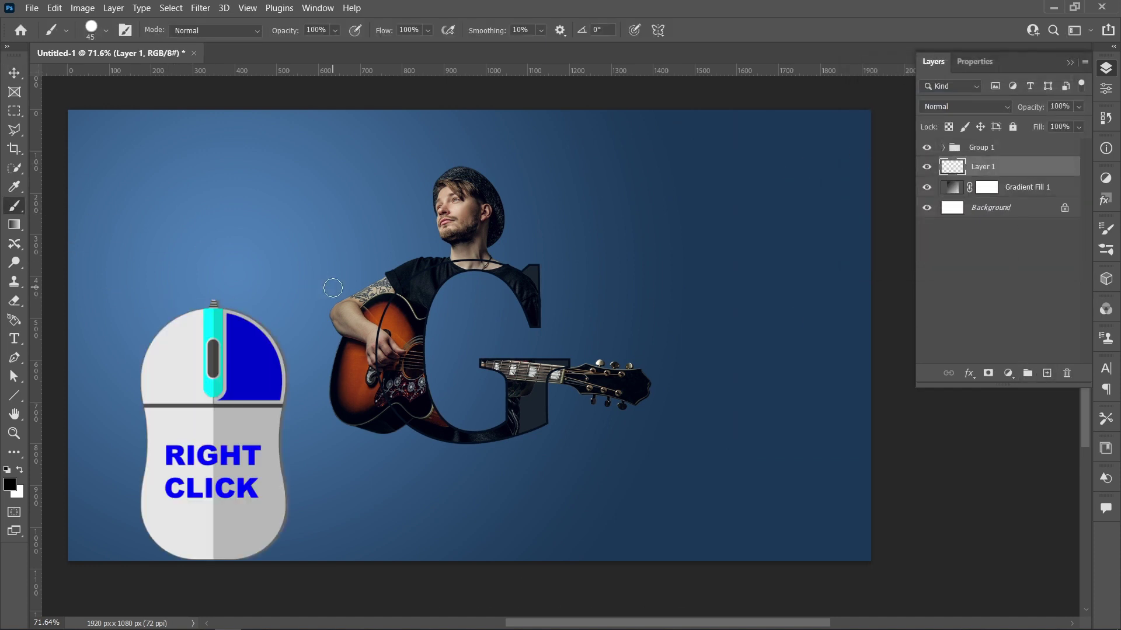
{"action": "right_click", "coordinate": [332, 288]}
{"action": "left_click_drag", "start_coordinate": [484, 314], "coordinate": [500, 314]}
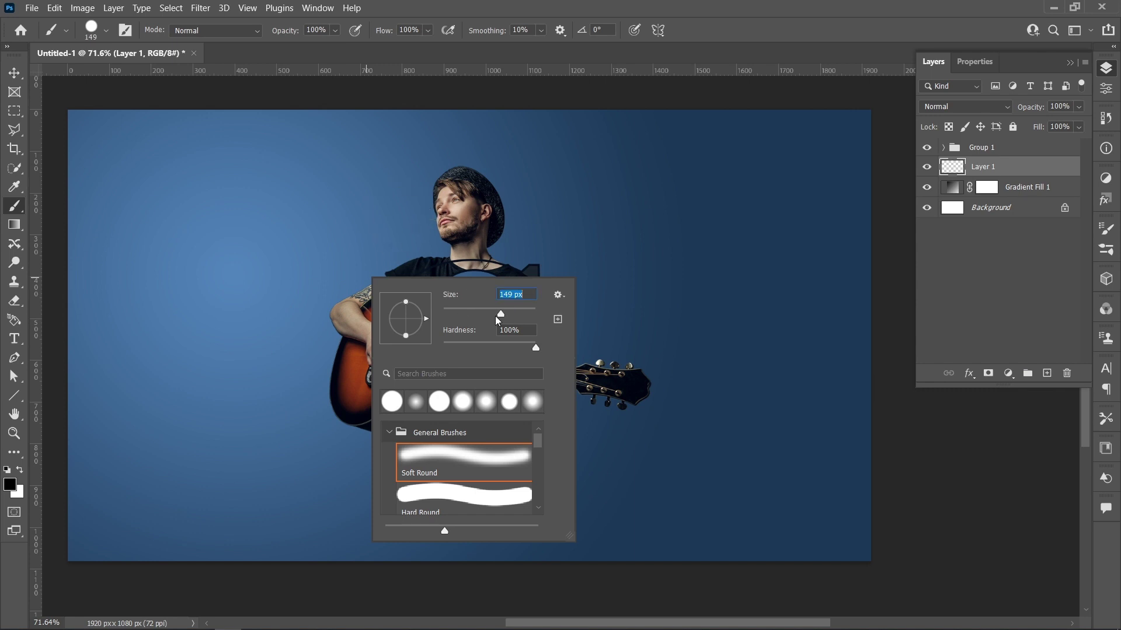
{"action": "left_click", "coordinate": [519, 314]}
{"action": "left_click_drag", "start_coordinate": [536, 347], "coordinate": [415, 349]}
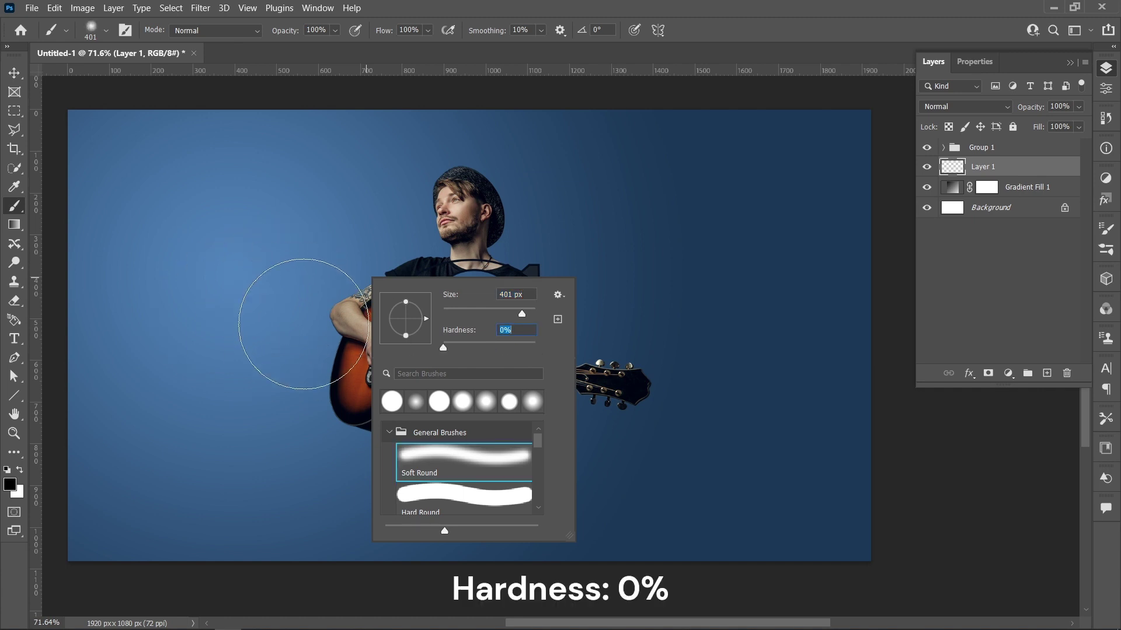
{"action": "left_click", "coordinate": [303, 329]}
{"action": "left_click", "coordinate": [14, 73]}
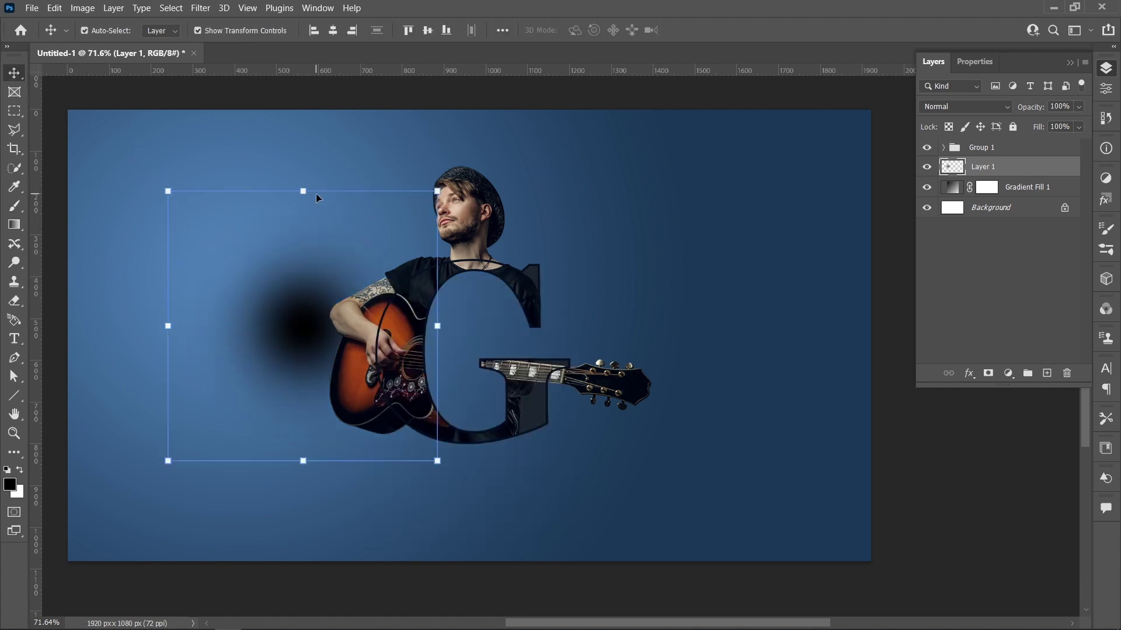
- Squash and widen the dab into a flat shadow, centre it horizontally, and nudge it lower
{"action": "key", "text": "ctrl"}
{"action": "left_click_drag", "start_coordinate": [301, 197], "coordinate": [362, 438]}
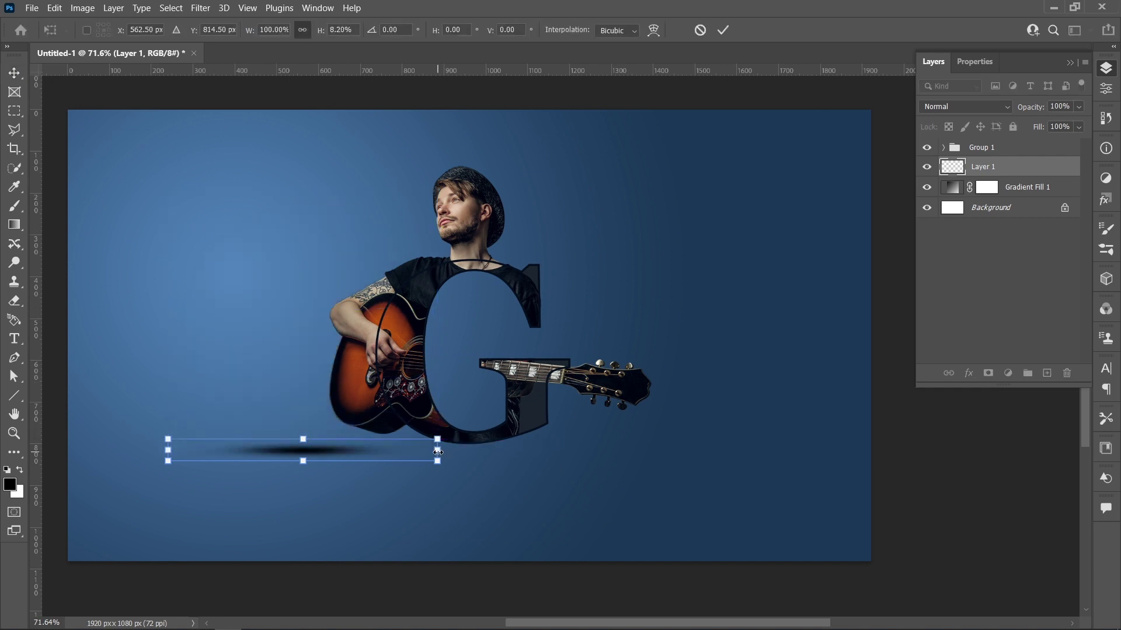
{"action": "left_click_drag", "start_coordinate": [437, 450], "coordinate": [485, 450]}
{"action": "left_click_drag", "start_coordinate": [332, 439], "coordinate": [332, 443]}
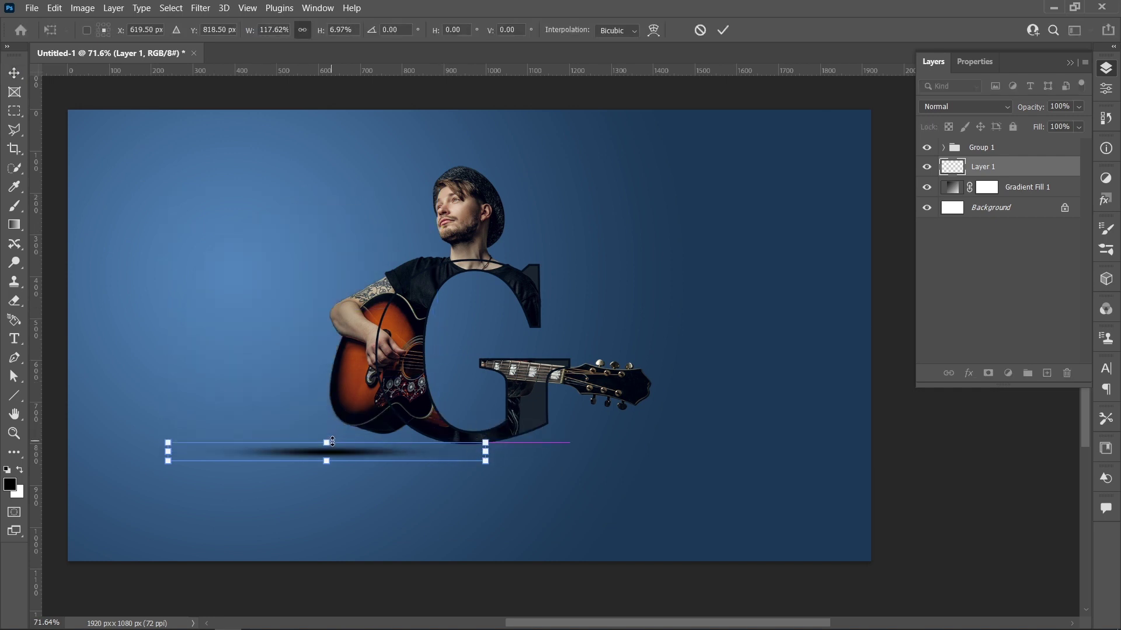
{"action": "left_click", "coordinate": [724, 36]}
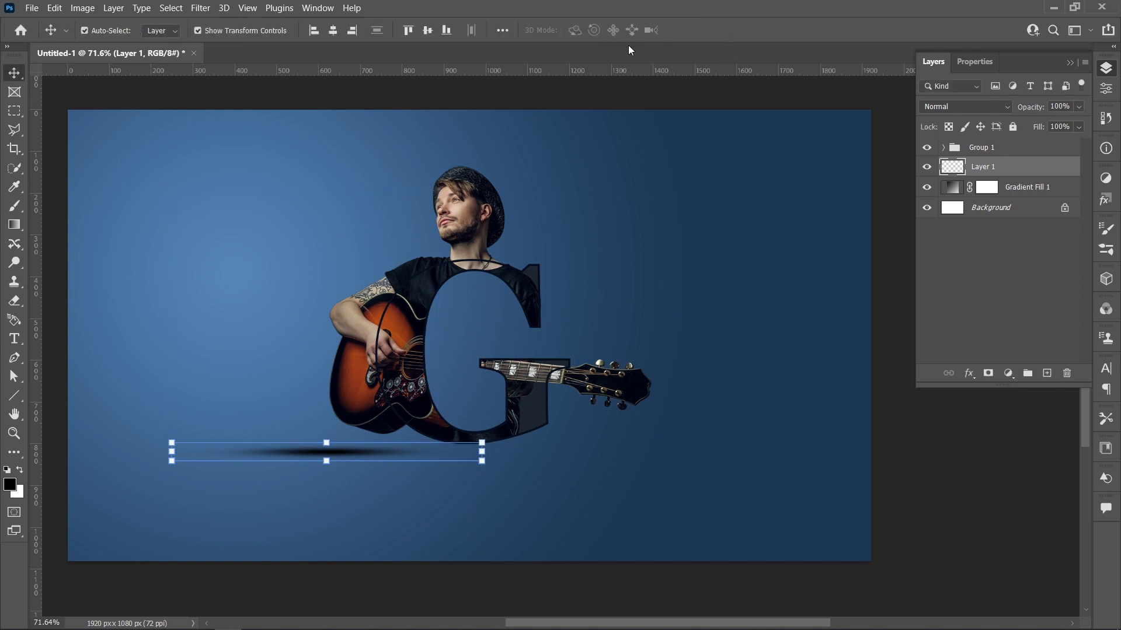
{"action": "left_click", "coordinate": [332, 33]}
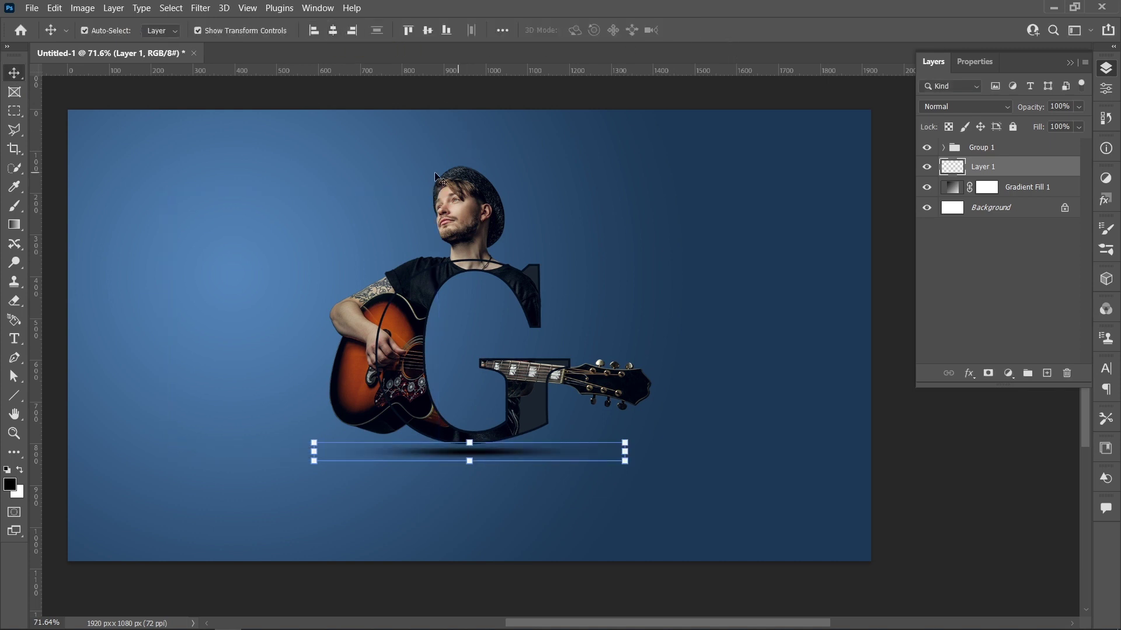
{"action": "key", "text": "shift+Down"}
{"action": "key", "text": "shift+Down"}
{"action": "key", "text": "shift+Down"}
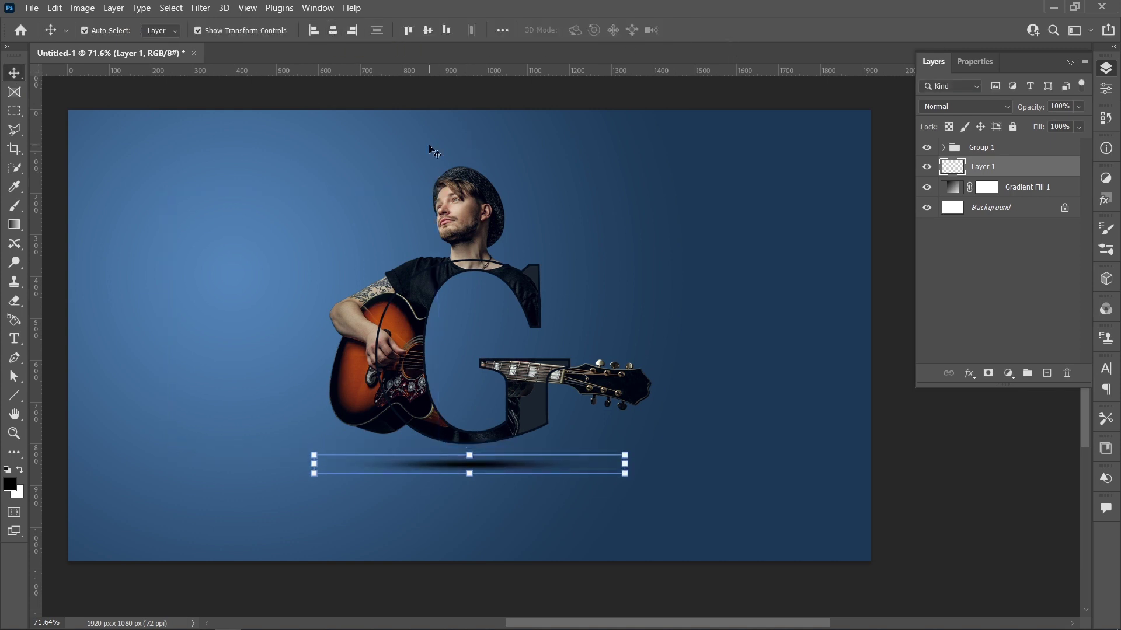
- Fade the Layer 1 shadow to 60% opacity
{"action": "left_click_drag", "start_coordinate": [1032, 108], "coordinate": [1017, 110]}
{"action": "left_click", "coordinate": [1058, 106]}
{"action": "scroll", "coordinate": [1063, 105], "scroll_direction": "down", "scroll_amount": 9}
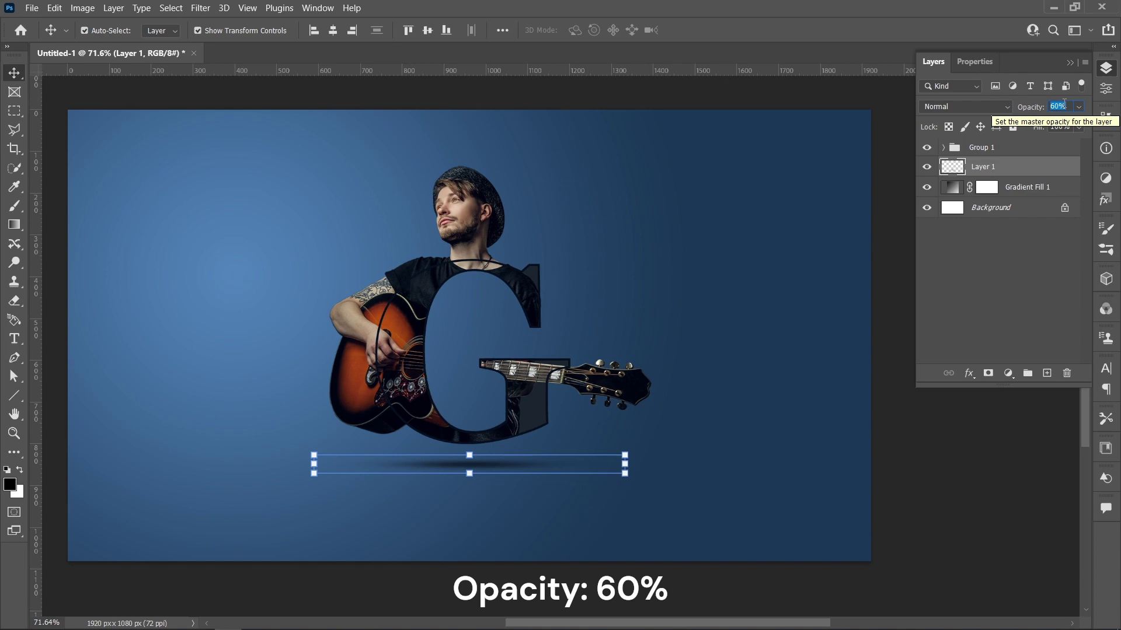
{"action": "key", "text": "Return"}
{"action": "left_click", "coordinate": [985, 453]}
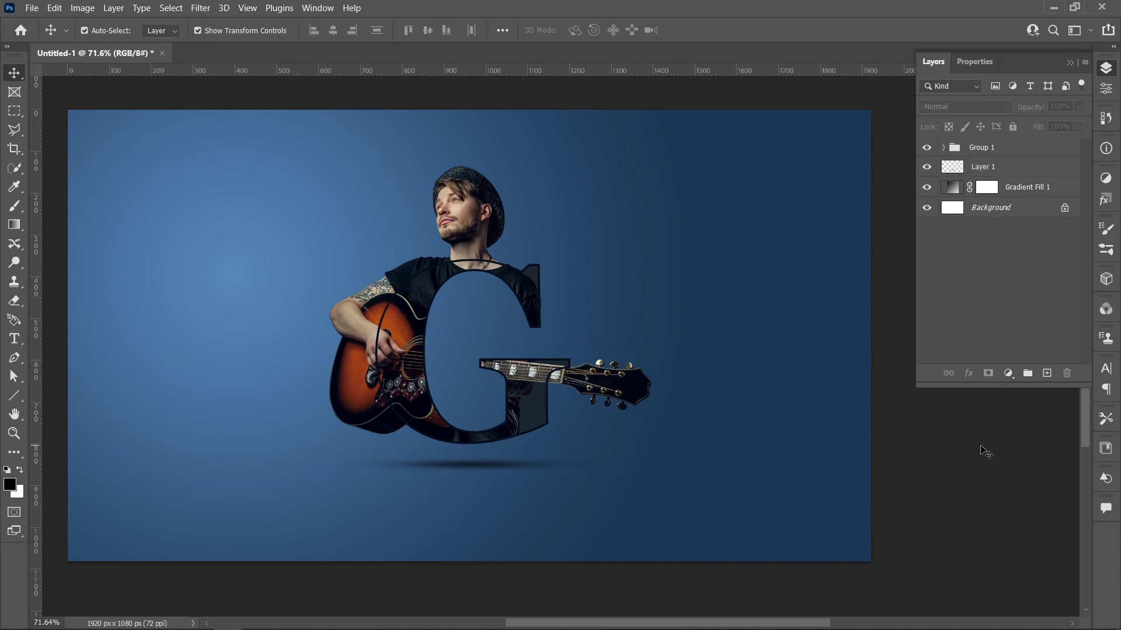